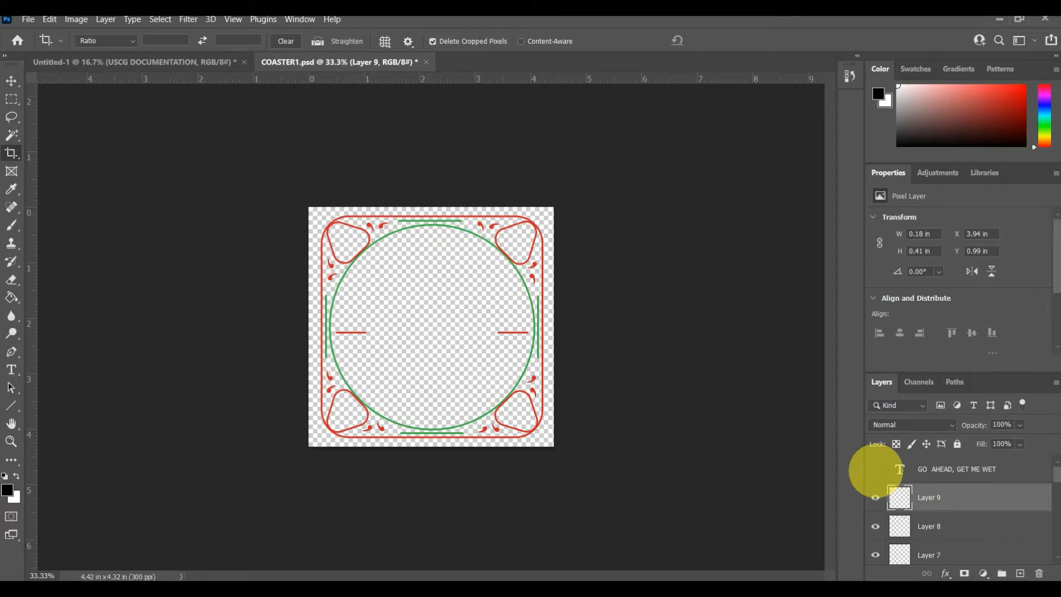
# - Hide the green Line 2 shape layers, their copies and the Ellipse 1 layer so only the red artwork shows
pyautogui.scroll(-2, 876, 471)
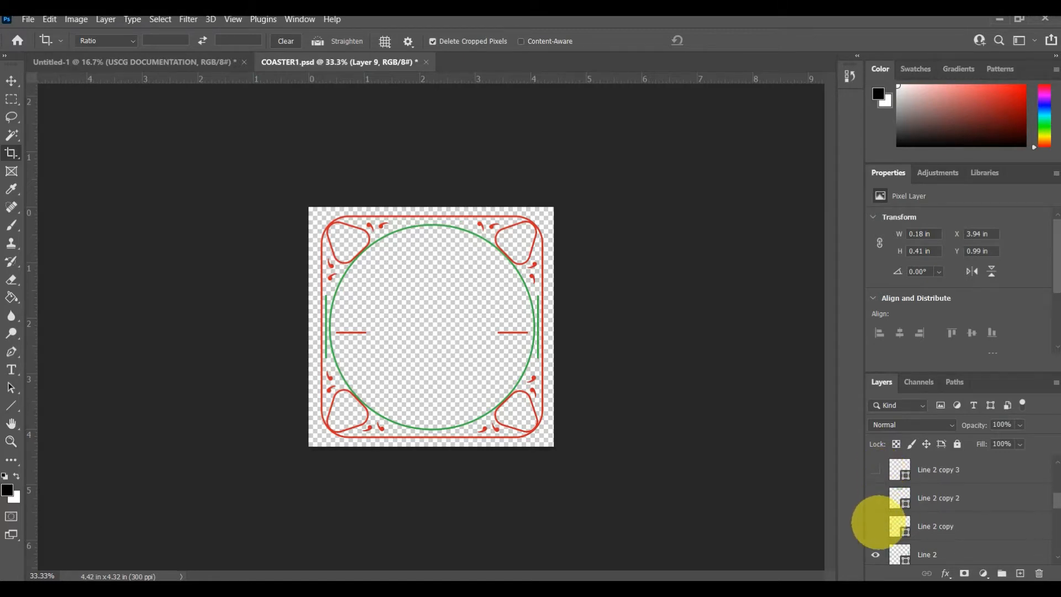
pyautogui.click(876, 525)
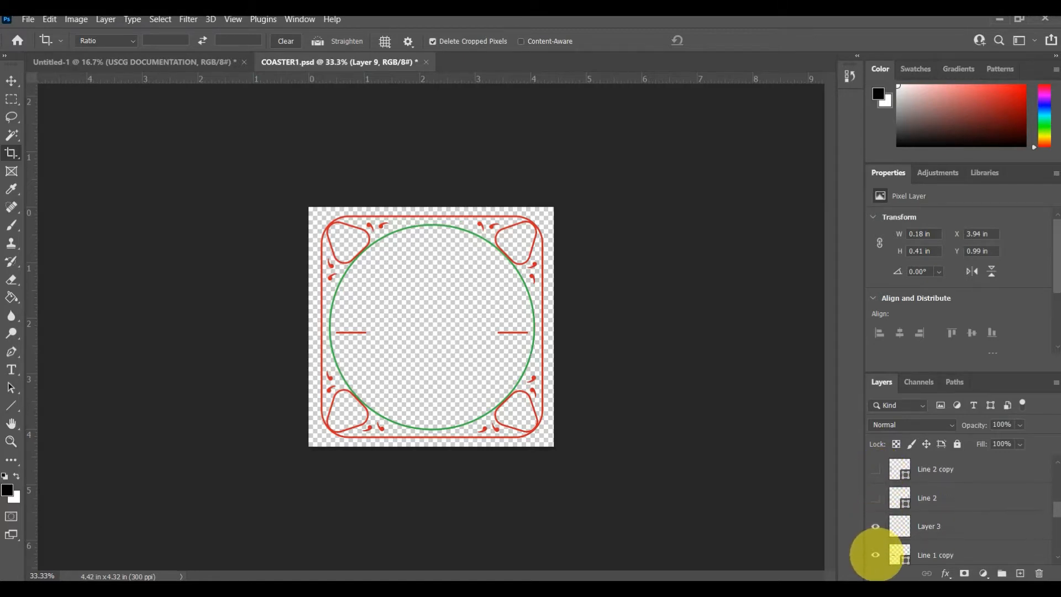
pyautogui.scroll(-5, 876, 549)
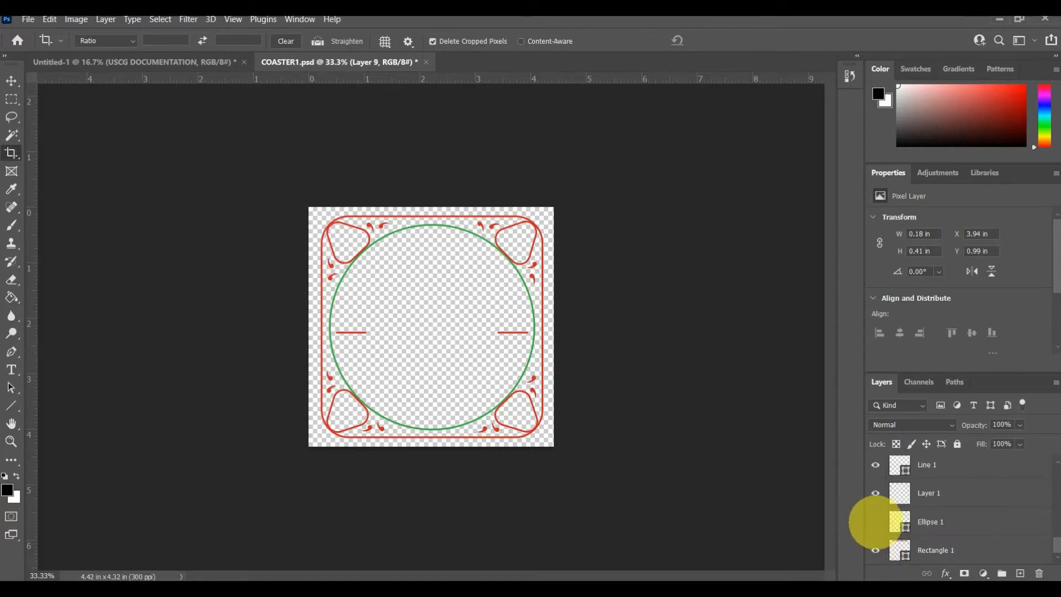
pyautogui.click(876, 522)
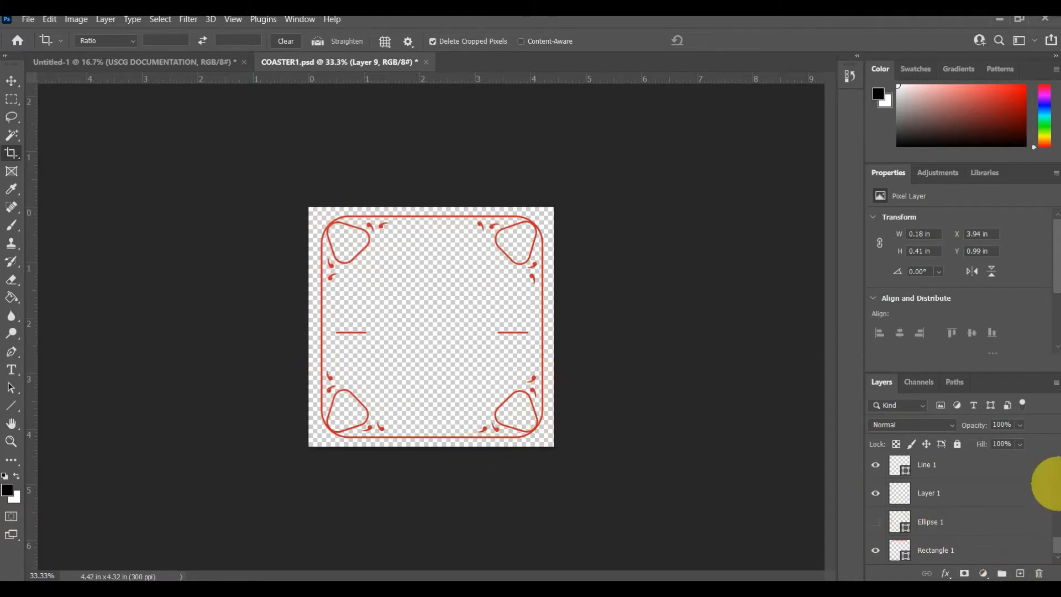
# - Merge all visible red artwork layers into Layer 1
pyautogui.click(940, 489)
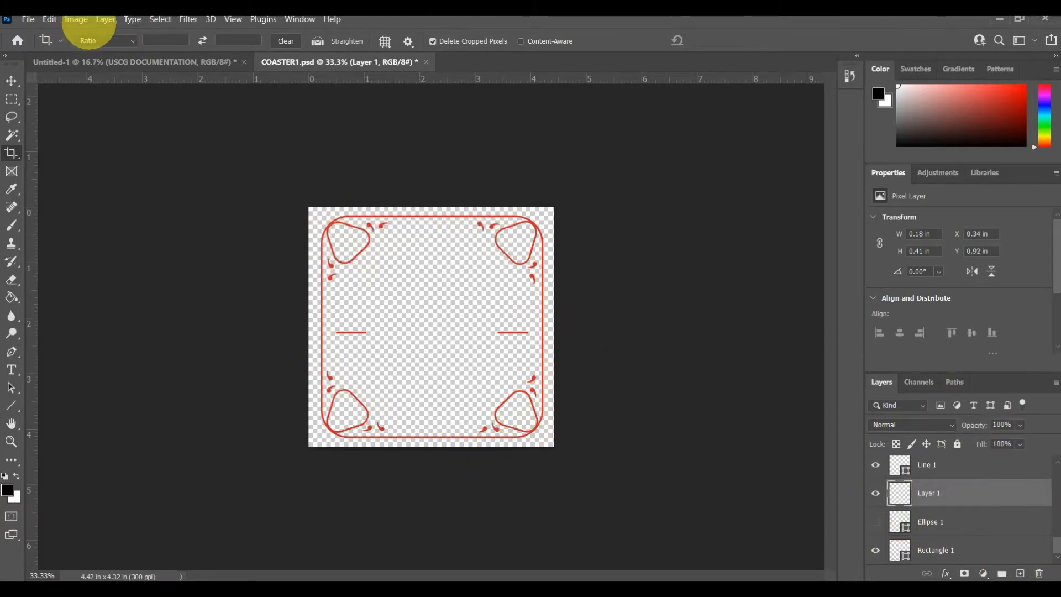
pyautogui.click(106, 19)
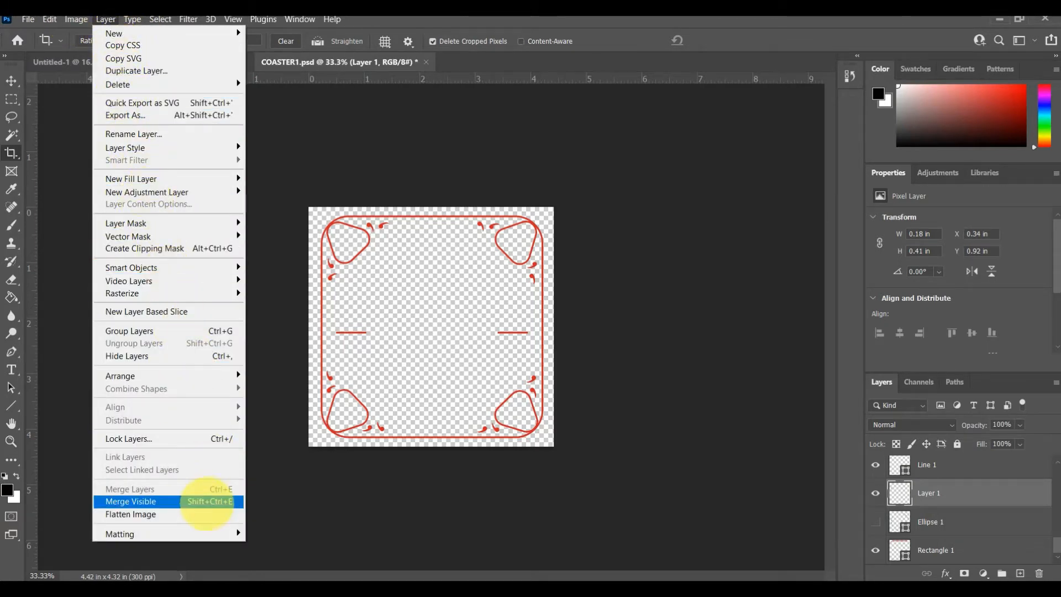
pyautogui.click(207, 501)
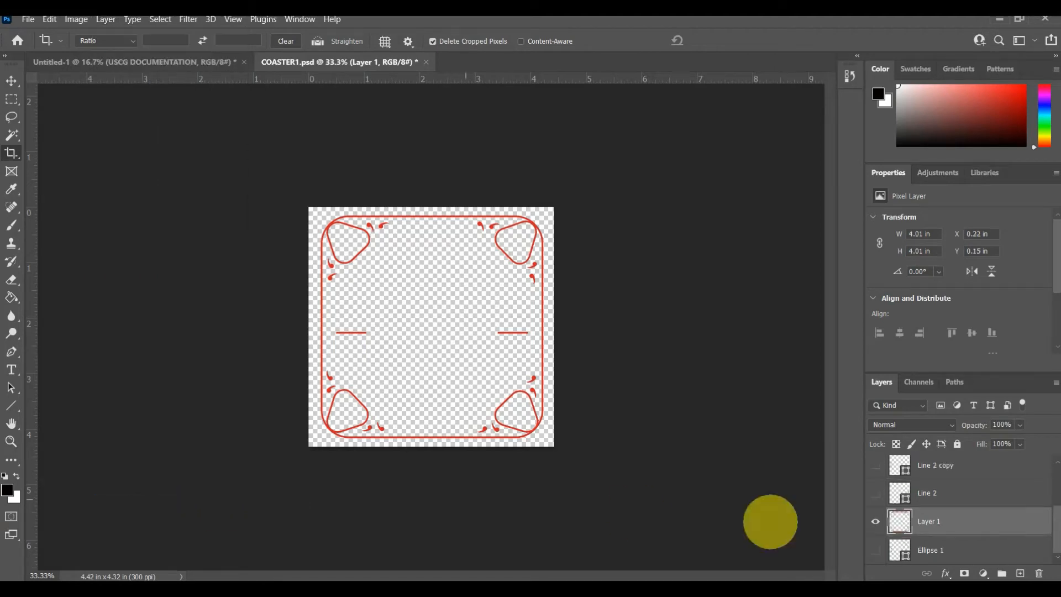
# - Hide Layer 1 and show the Ellipse 1, Line 2, Line 2 copies and GO AHEAD, GET ME WET text layers
pyautogui.click(876, 521)
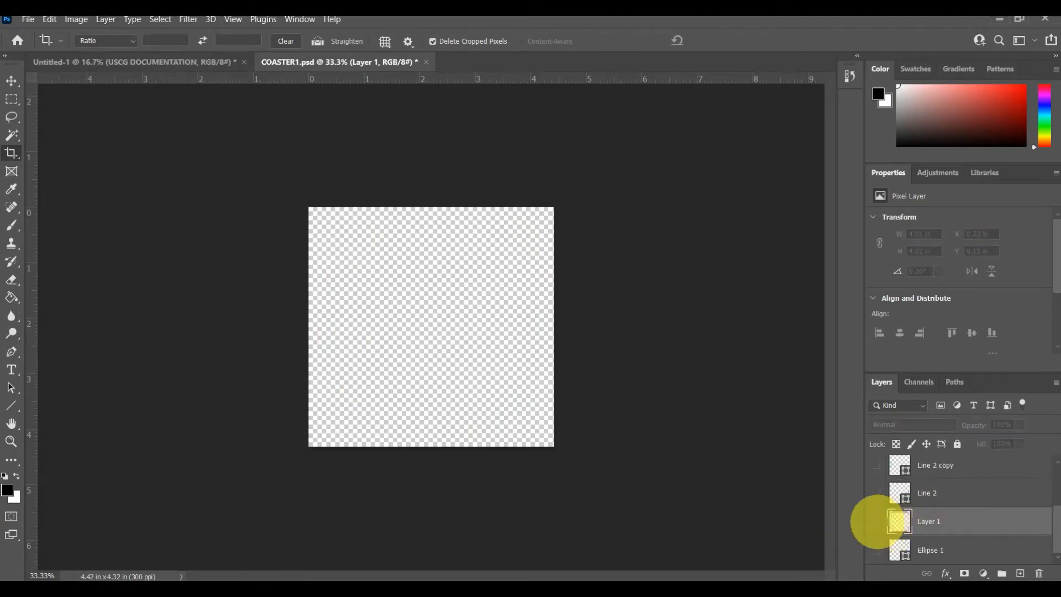
pyautogui.click(876, 521)
pyautogui.click(876, 522)
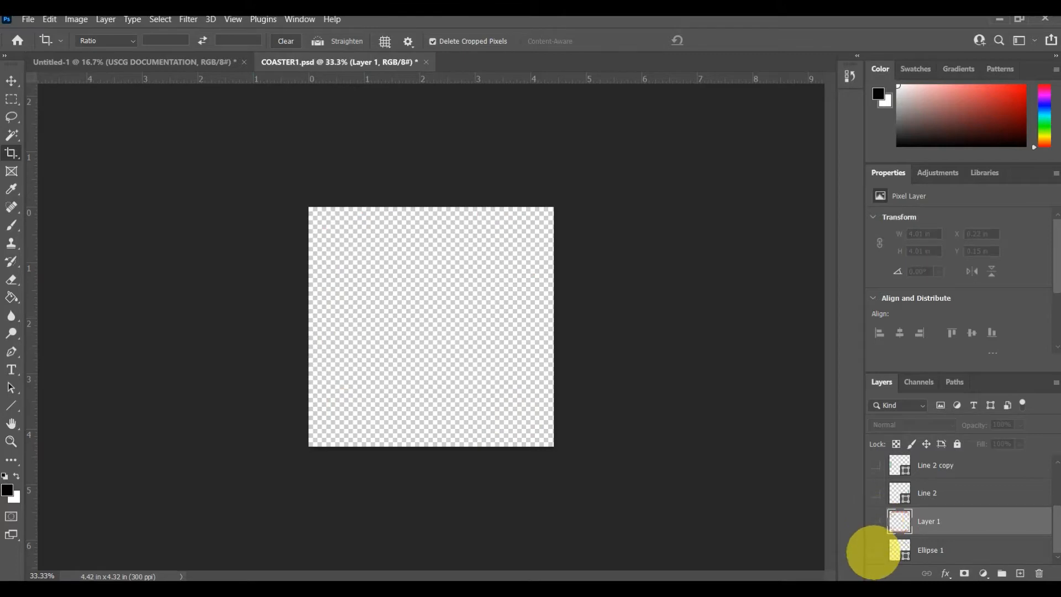
pyautogui.click(876, 550)
pyautogui.click(875, 492)
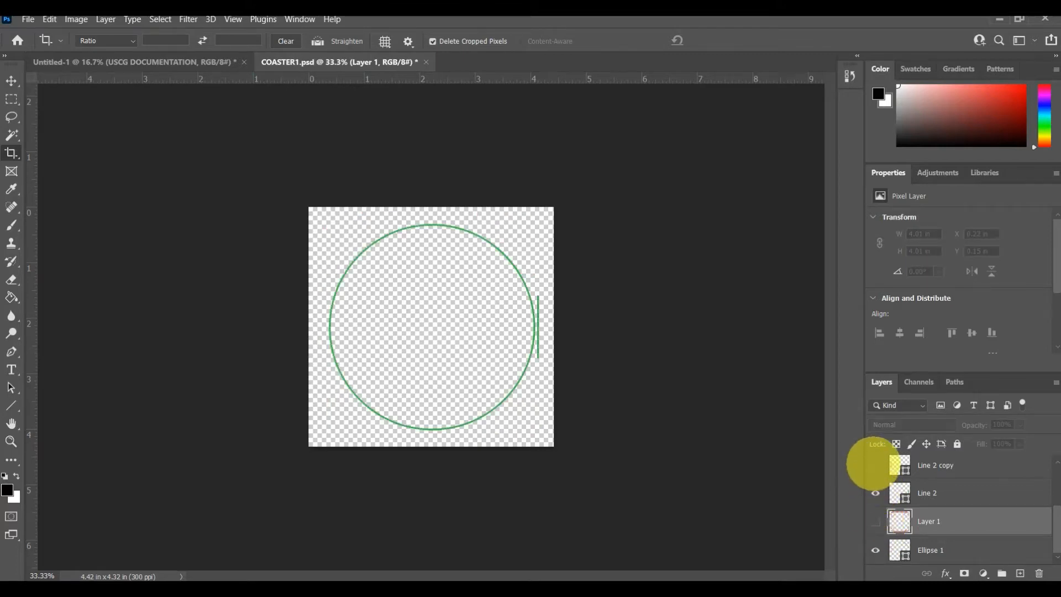
pyautogui.scroll(3, 879, 476)
pyautogui.click(876, 493)
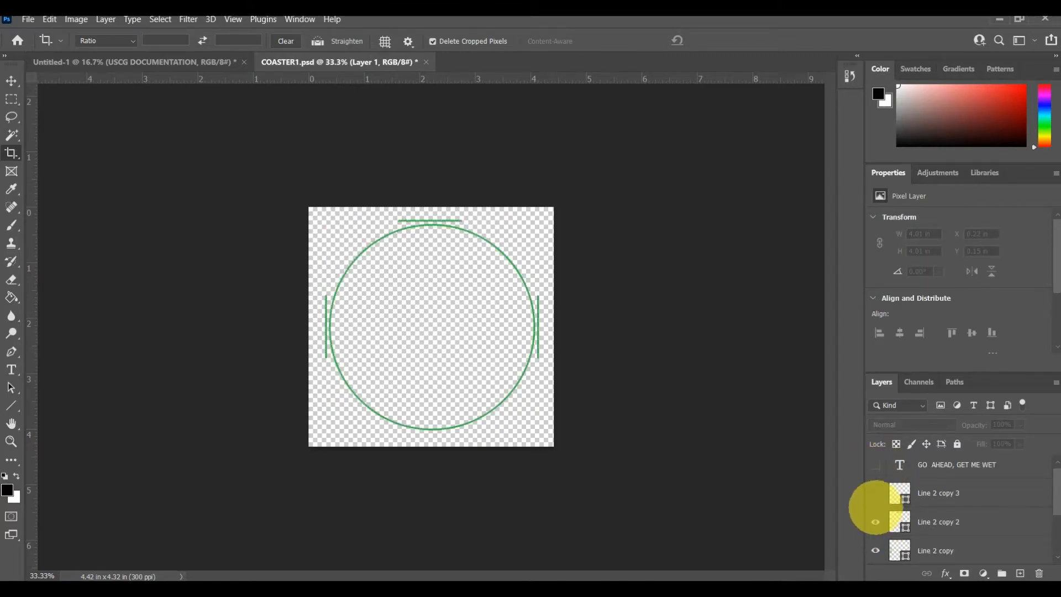
pyautogui.click(875, 465)
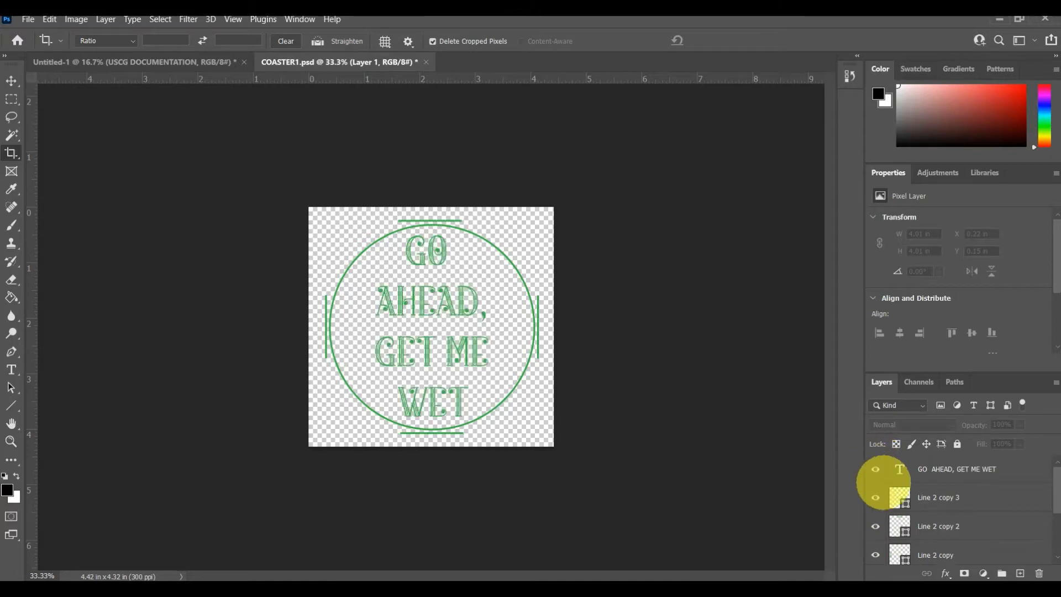
# - Merge all visible green artwork and text layers into the Line 2 copy 3 layer
pyautogui.click(898, 498)
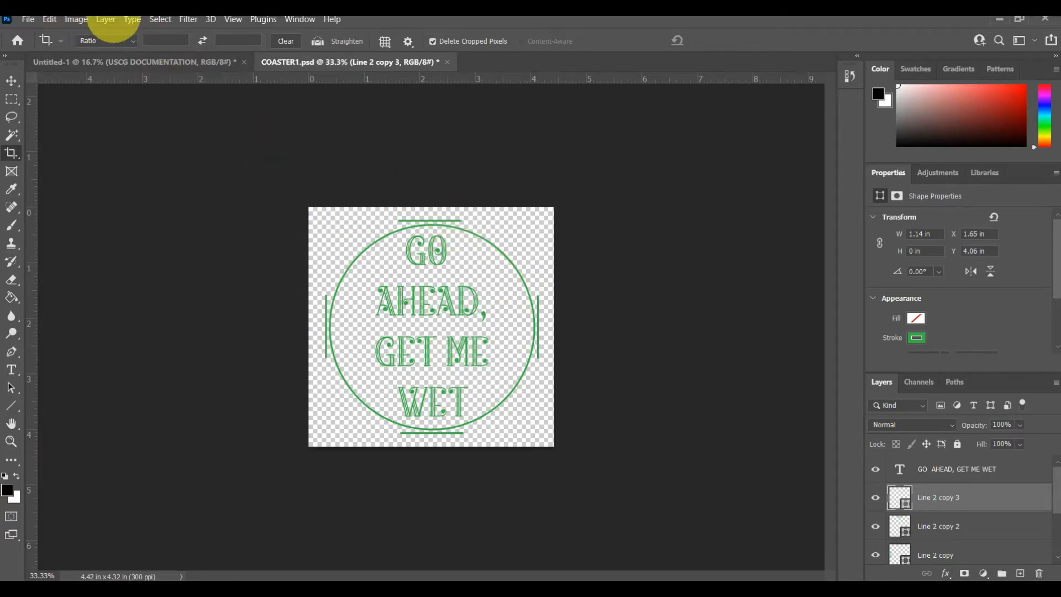
pyautogui.click(106, 19)
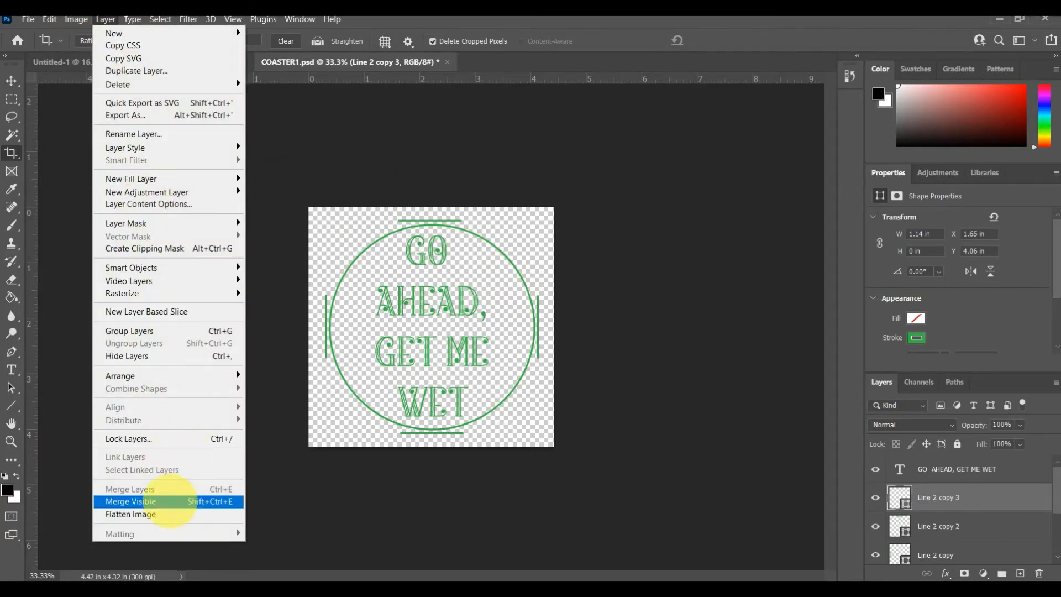
pyautogui.click(171, 500)
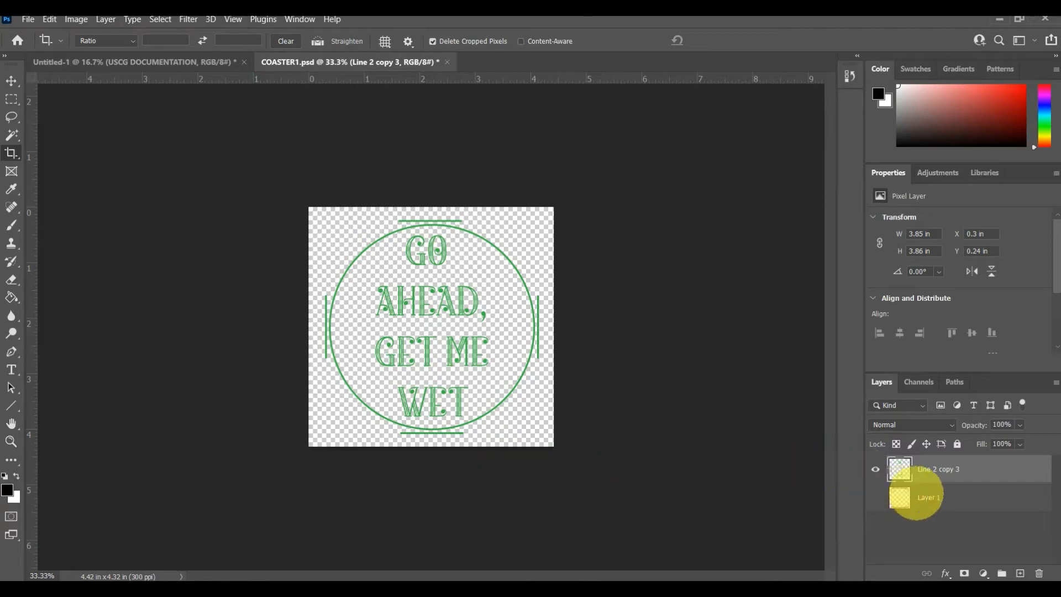
# - Show Layer 1 together with the merged green Line 2 copy 3 layer
pyautogui.click(875, 498)
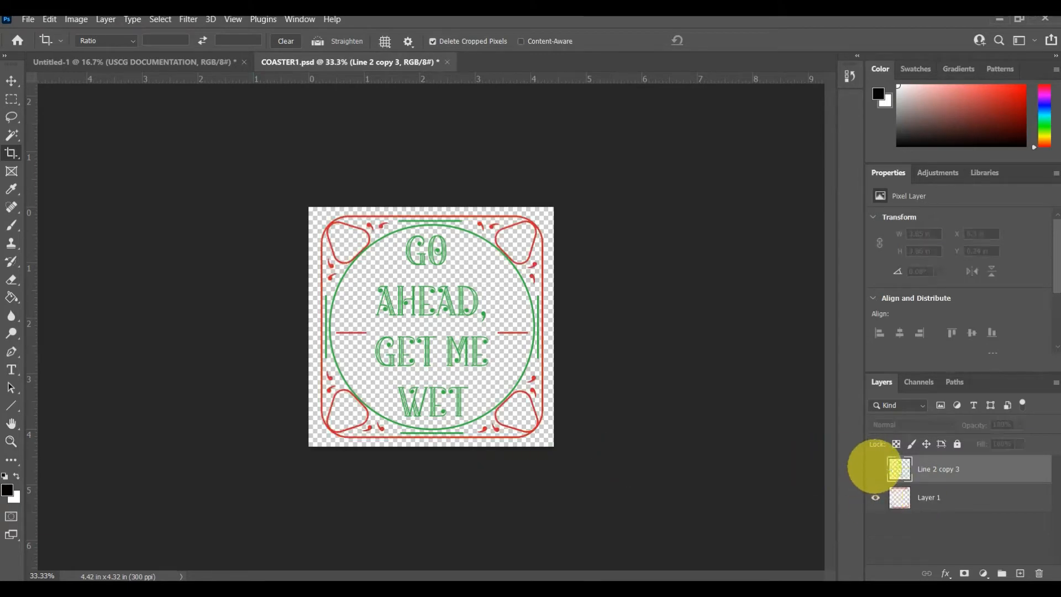
pyautogui.click(875, 469)
pyautogui.click(875, 469)
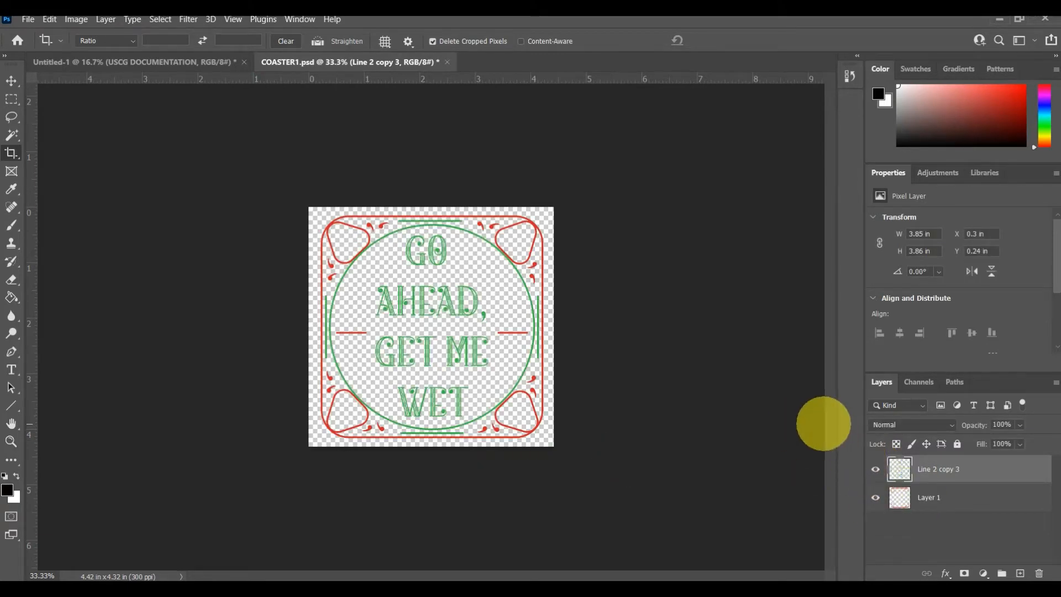
# - Select all the green artwork on the Line 2 copy 3 layer with the non-contiguous Magic Wand and desaturate it
pyautogui.hotkey('ctrl', '+')
pyautogui.hotkey('ctrl', '+')
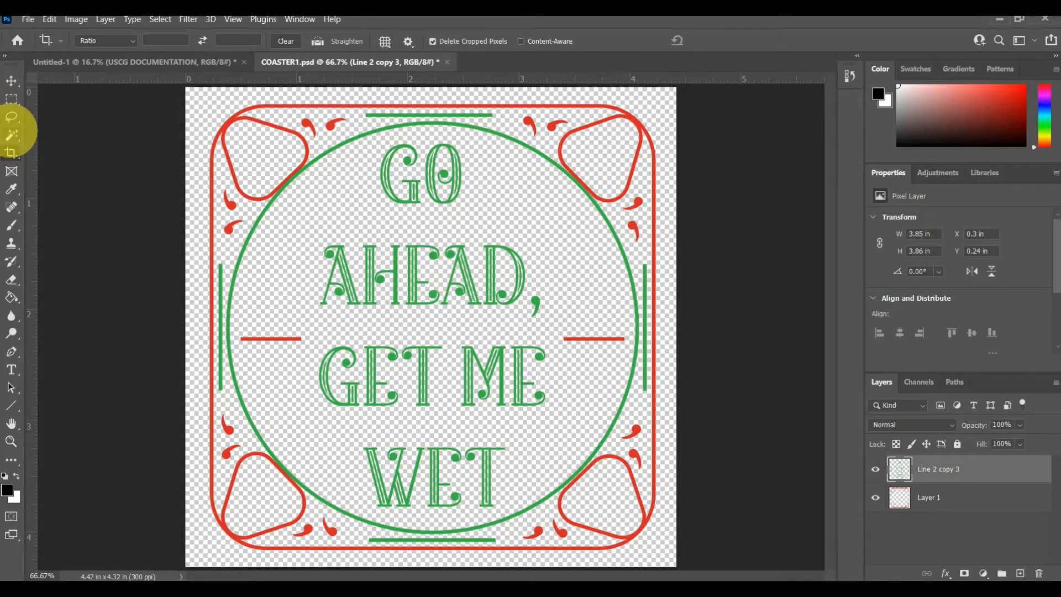
pyautogui.click(11, 135)
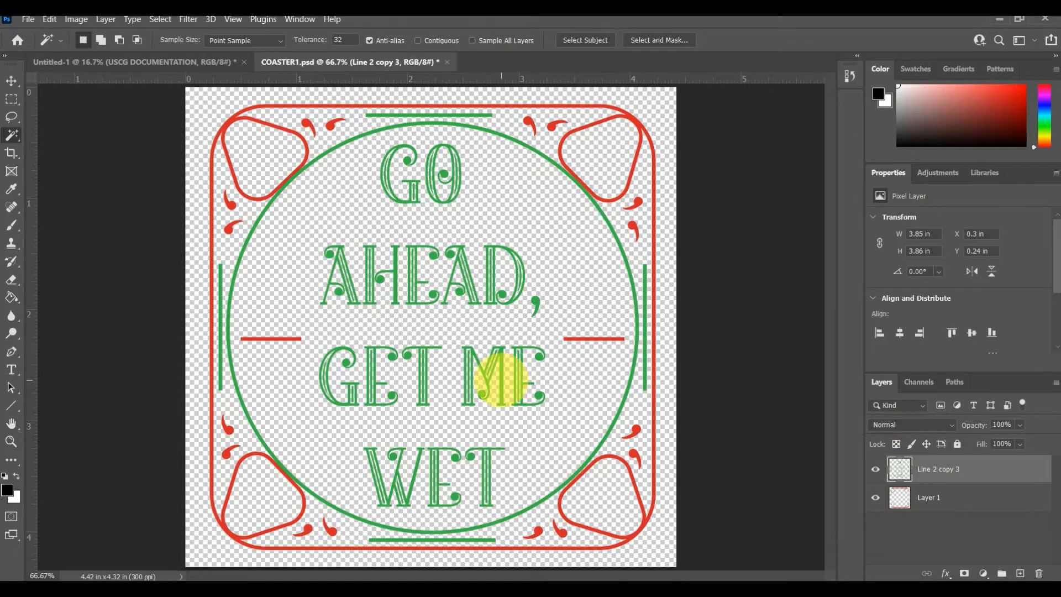
pyautogui.click(500, 381)
pyautogui.press('g')
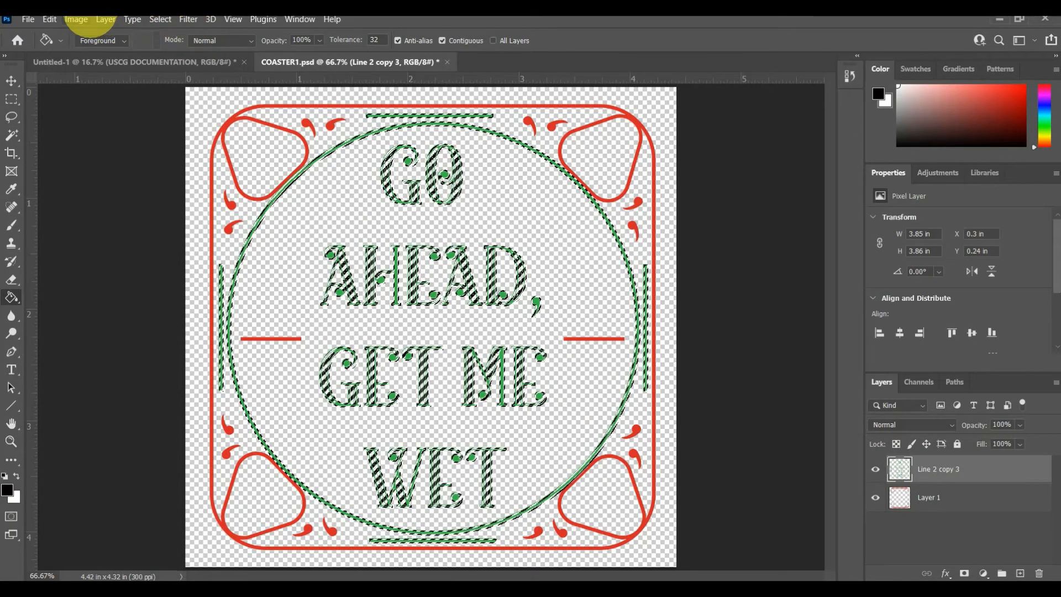
pyautogui.click(75, 19)
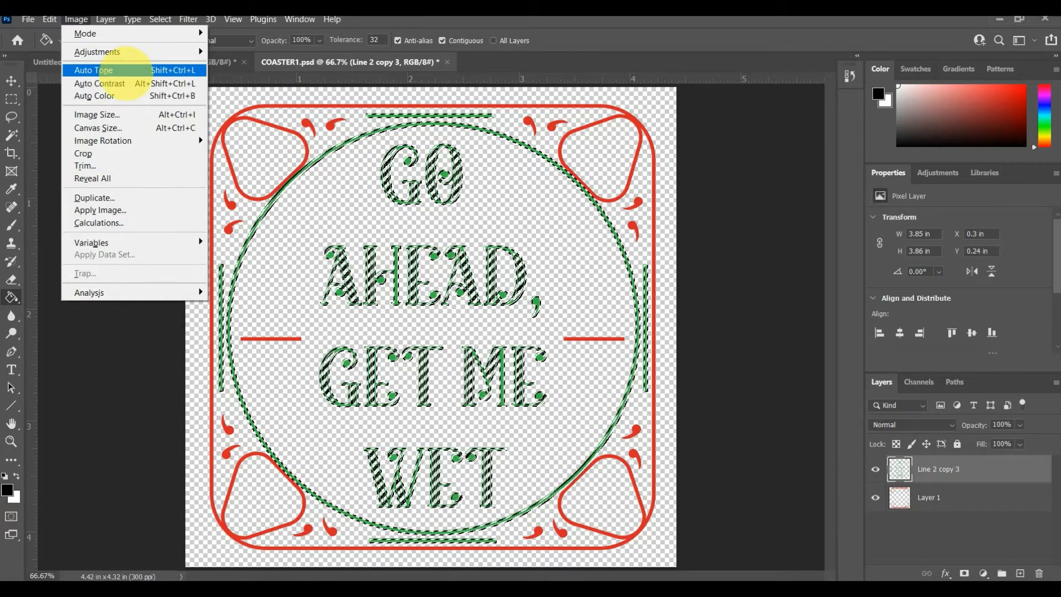
pyautogui.moveTo(97, 51)
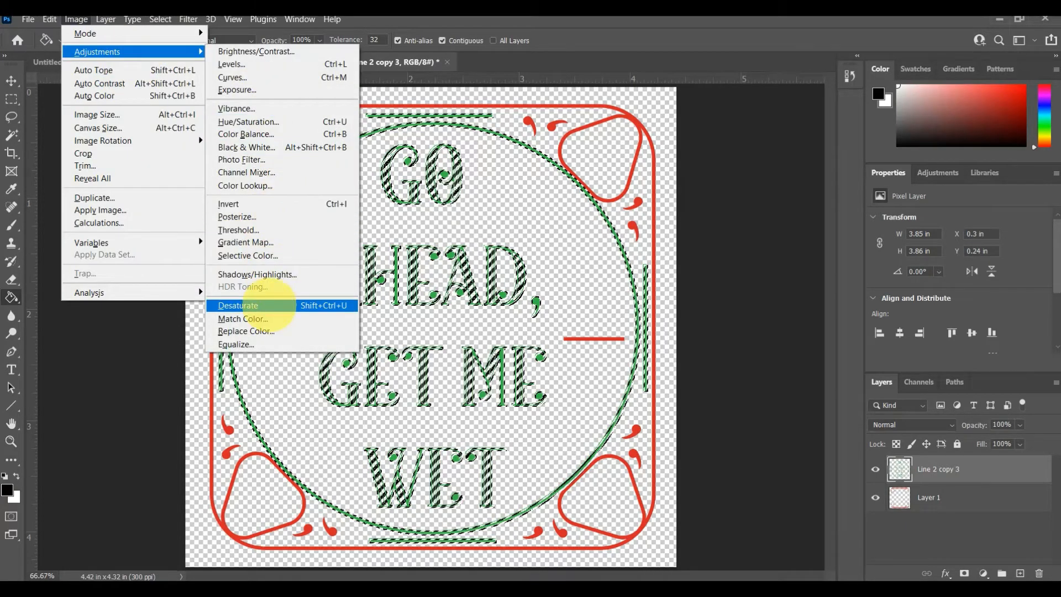
pyautogui.click(260, 305)
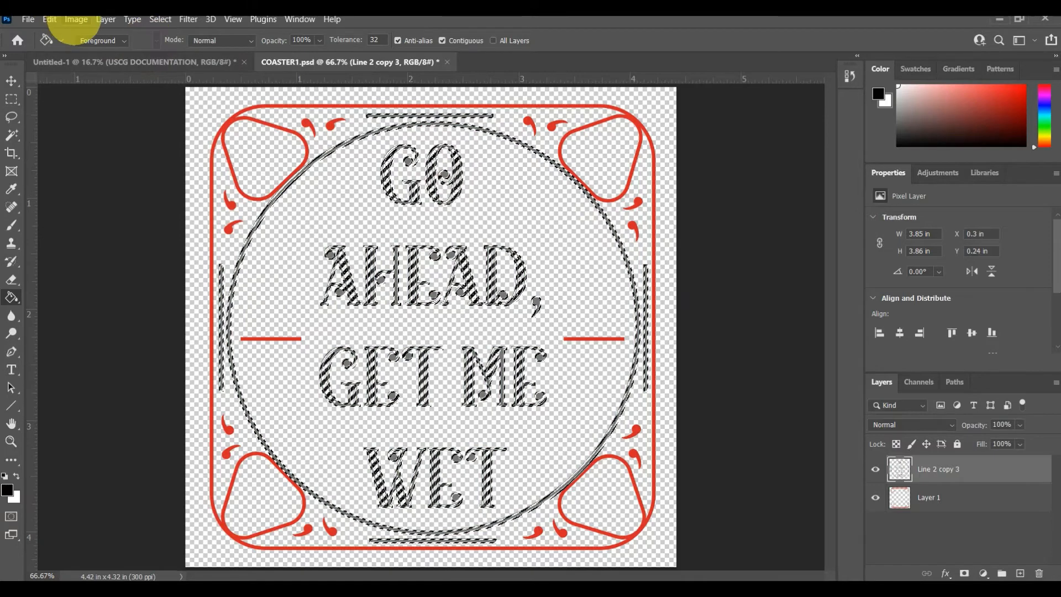
pyautogui.click(74, 20)
pyautogui.moveTo(94, 50)
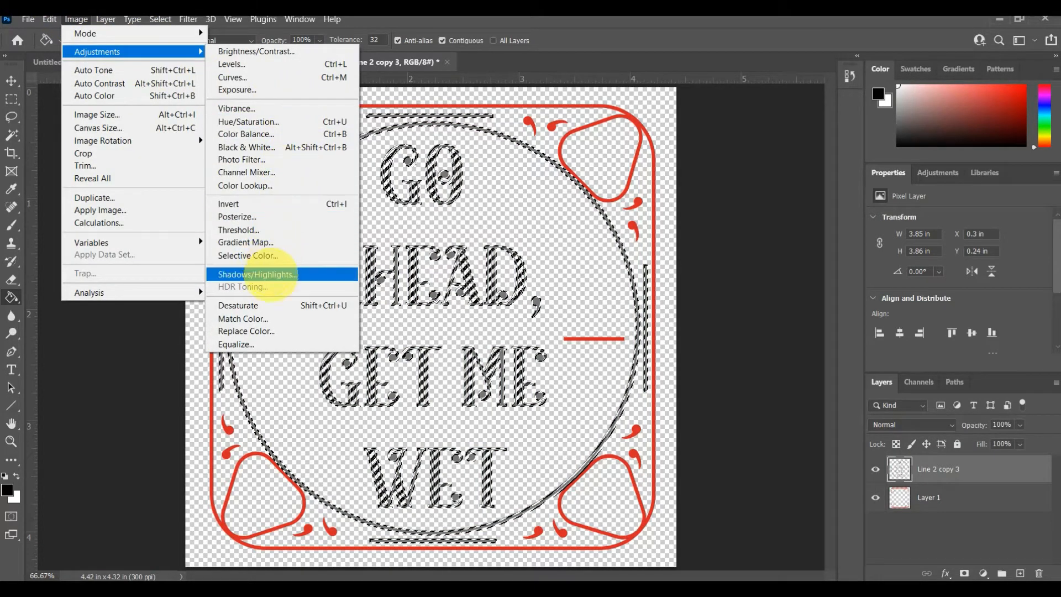
pyautogui.click(730, 278)
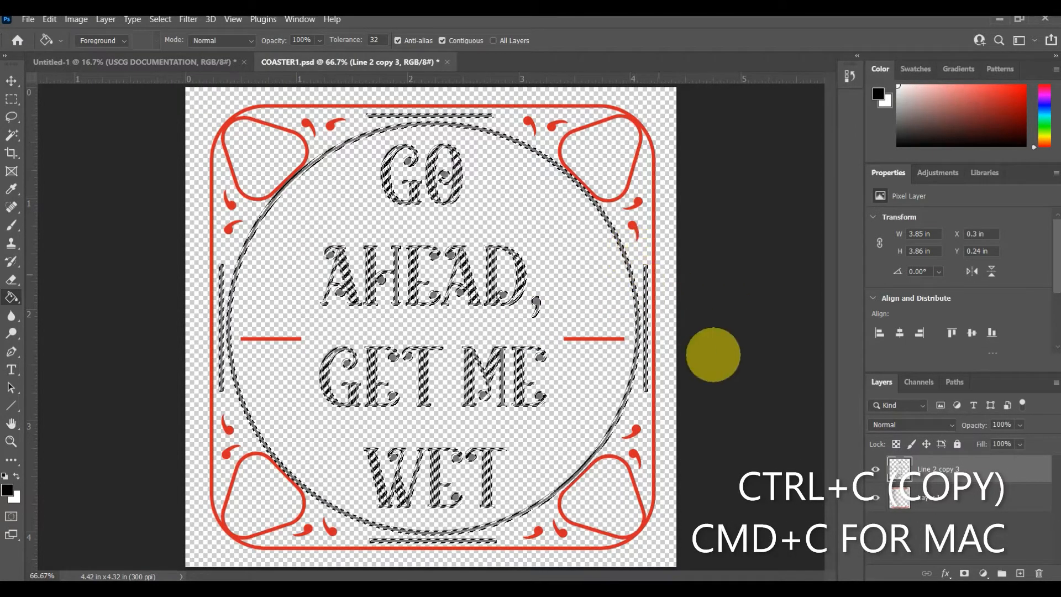
# - Copy the selected desaturated artwork and switch to the blank Untitled-1 document in Illustrator
pyautogui.hotkey('alt', 'Tab')
pyautogui.hotkey('alt', 'Tab')
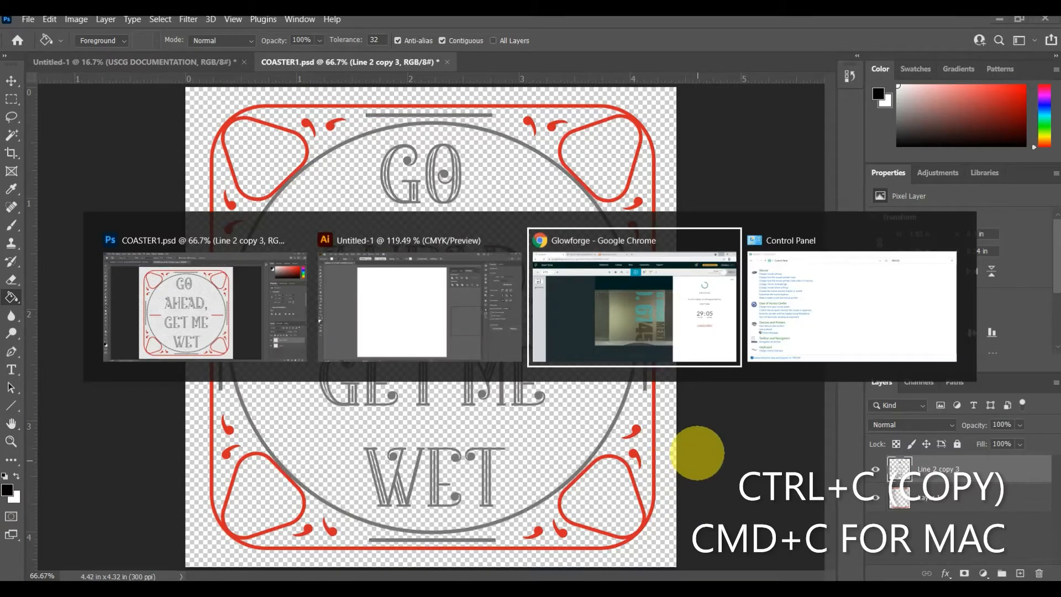
pyautogui.hotkey('alt', 'Tab')
pyautogui.hotkey('alt', 'Tab')
pyautogui.hotkey('alt', 'Tab')
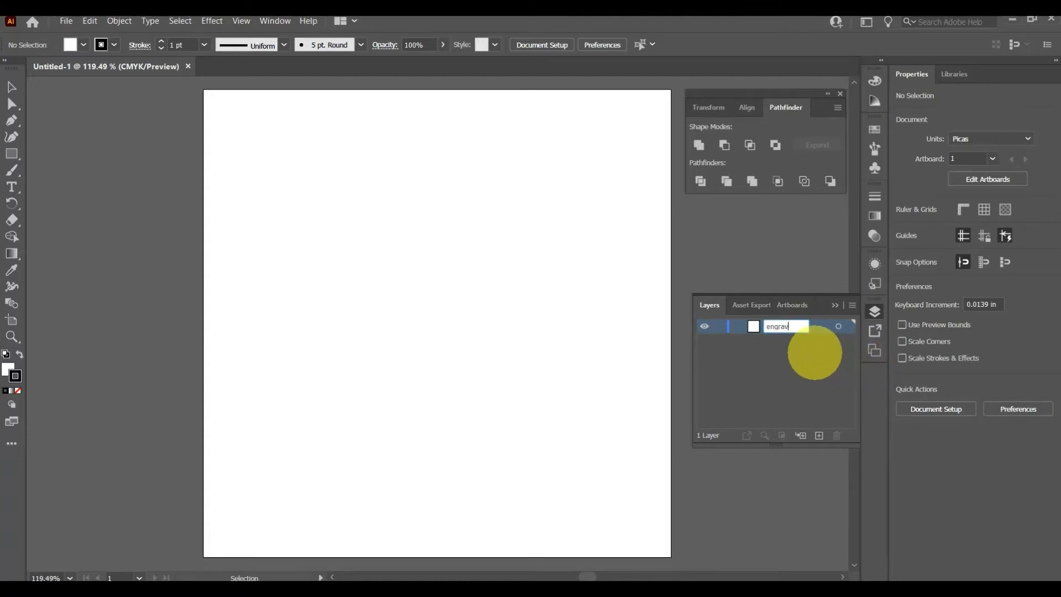
# - Rename the layer as engrave, and place the copied artwork on it as a default-preset Image Trace
pyautogui.write('e')
pyautogui.press('Return')
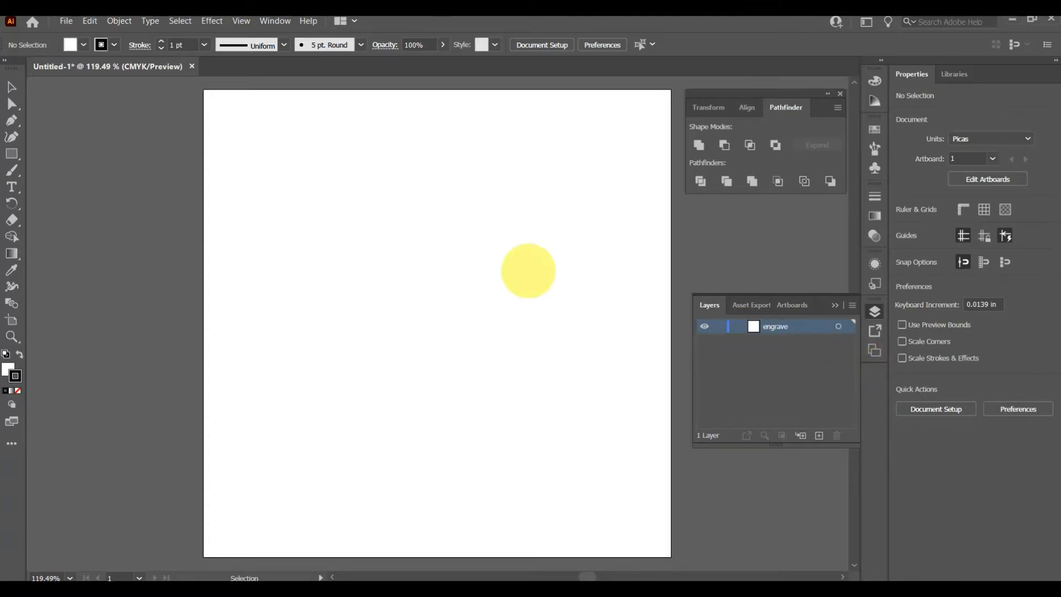
pyautogui.hotkey('ctrl', 'v')
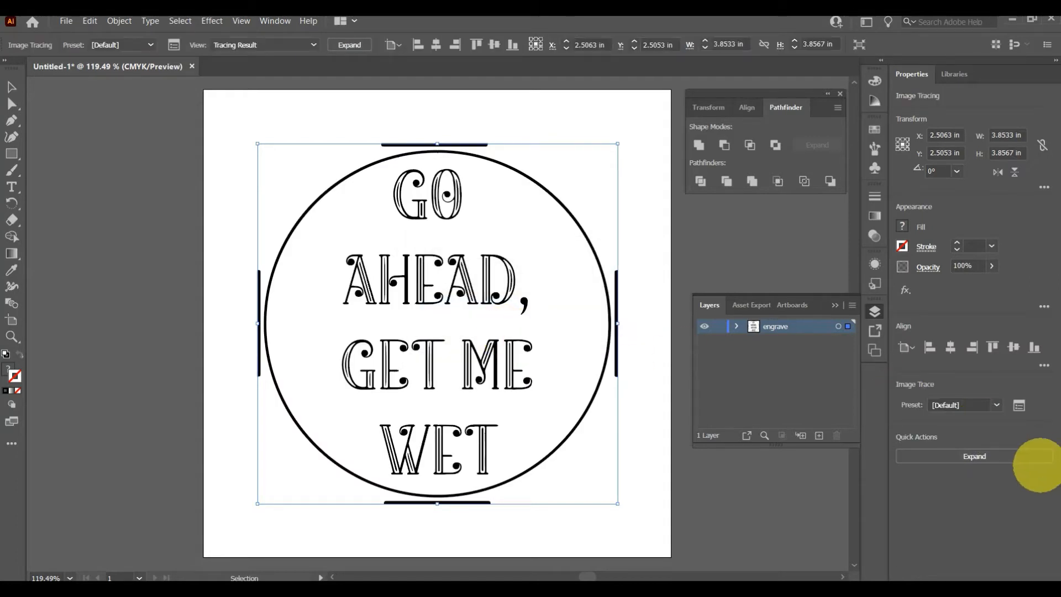
# - Expand the traced artwork and ungroup it into separate objects
pyautogui.click(995, 456)
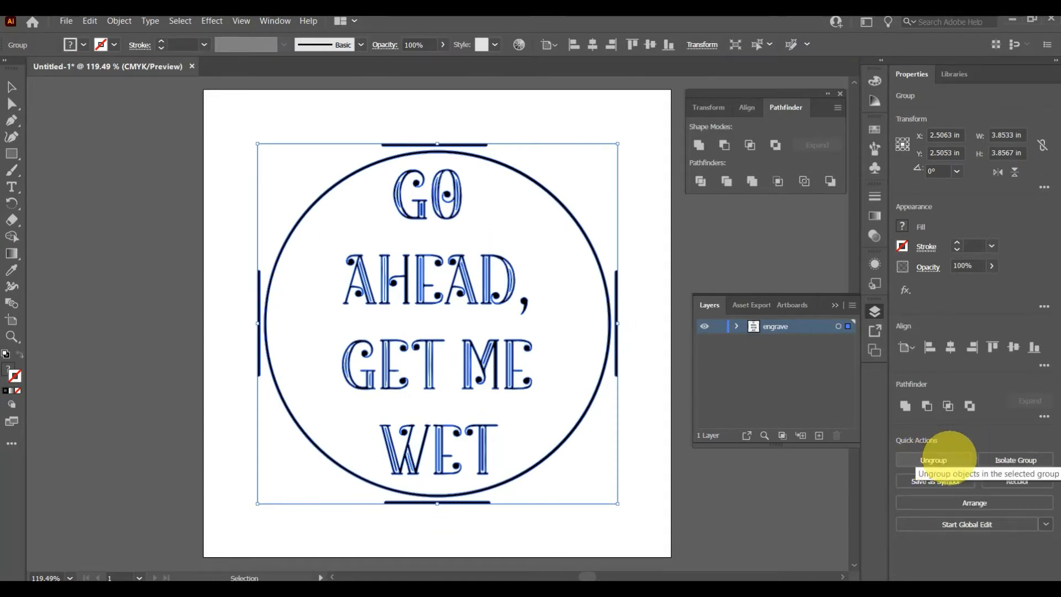
pyautogui.click(949, 457)
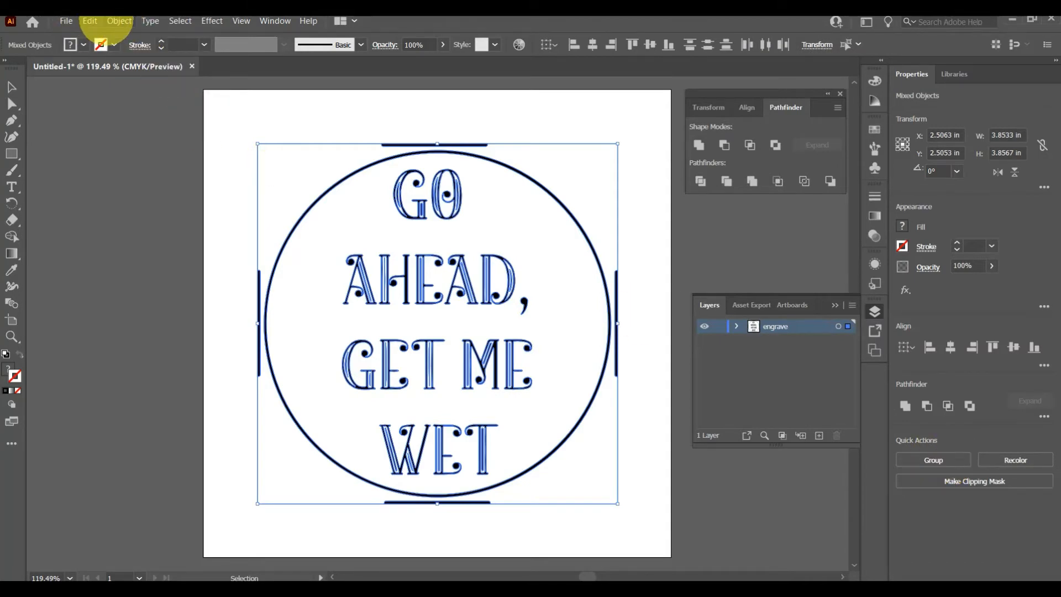
pyautogui.click(118, 21)
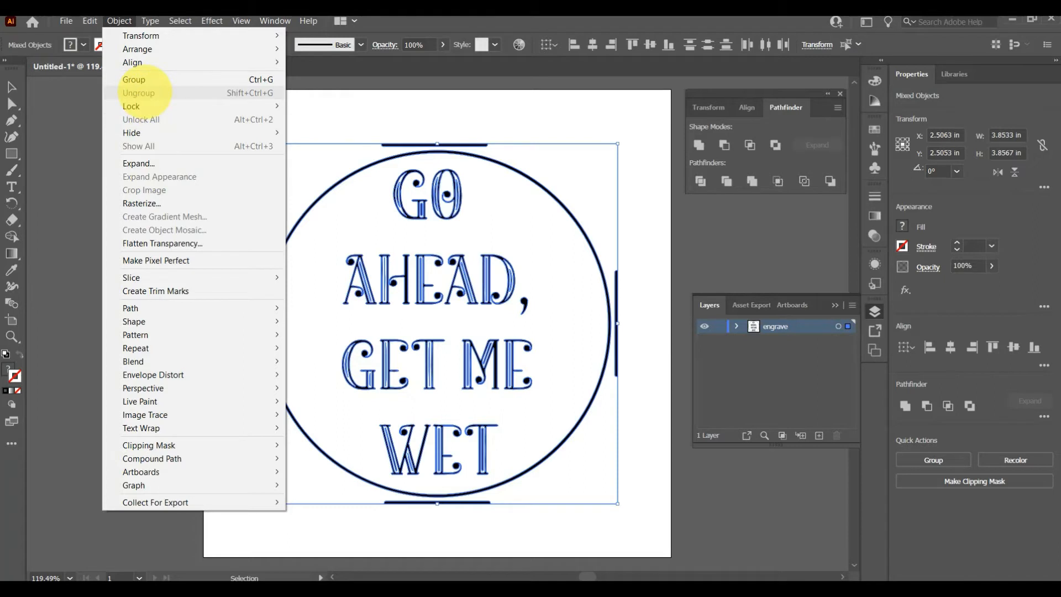
pyautogui.click(118, 22)
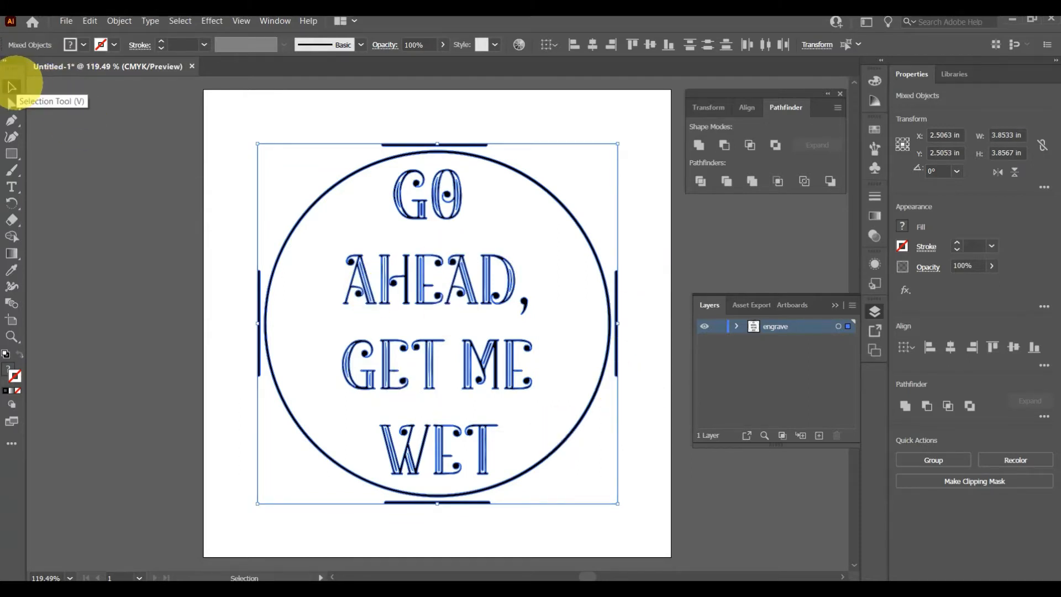
# - Select the white background path and all objects with the same appearance, delete them, and check the engrave layer's remaining paths
pyautogui.click(243, 152)
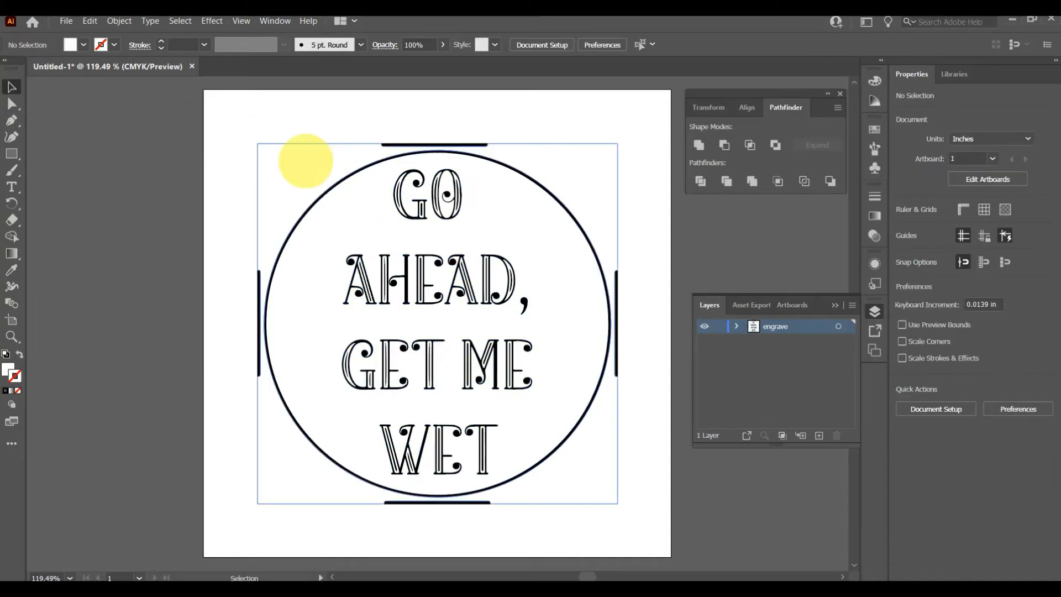
pyautogui.click(308, 166)
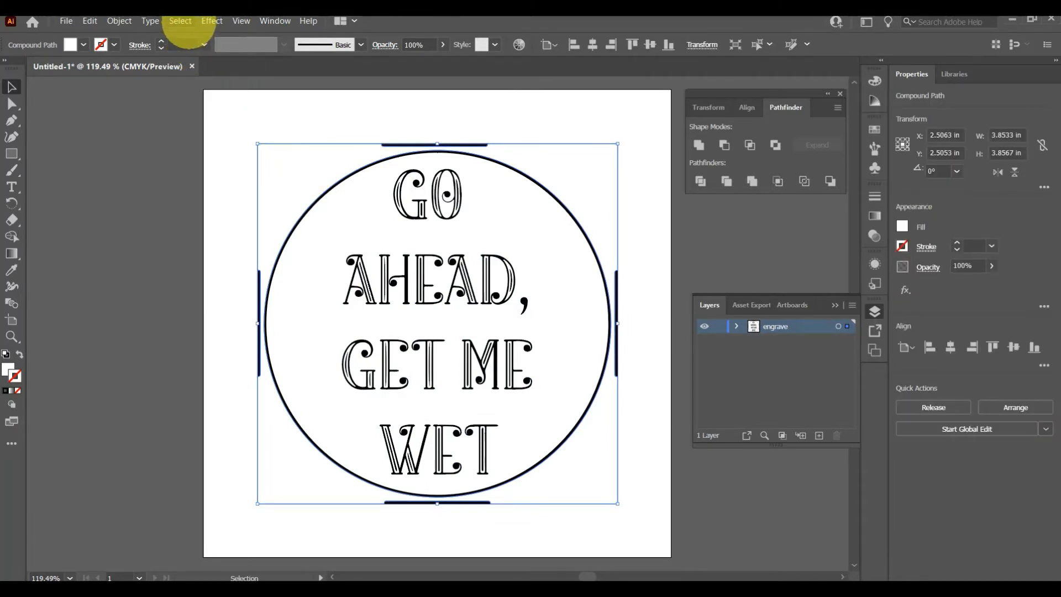
pyautogui.click(181, 22)
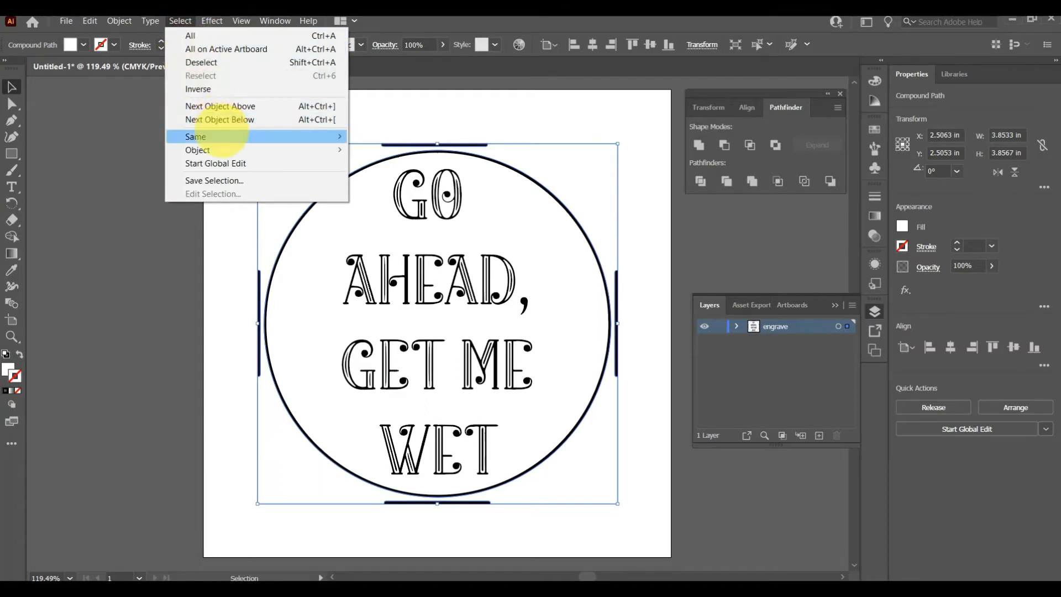
pyautogui.moveTo(228, 136)
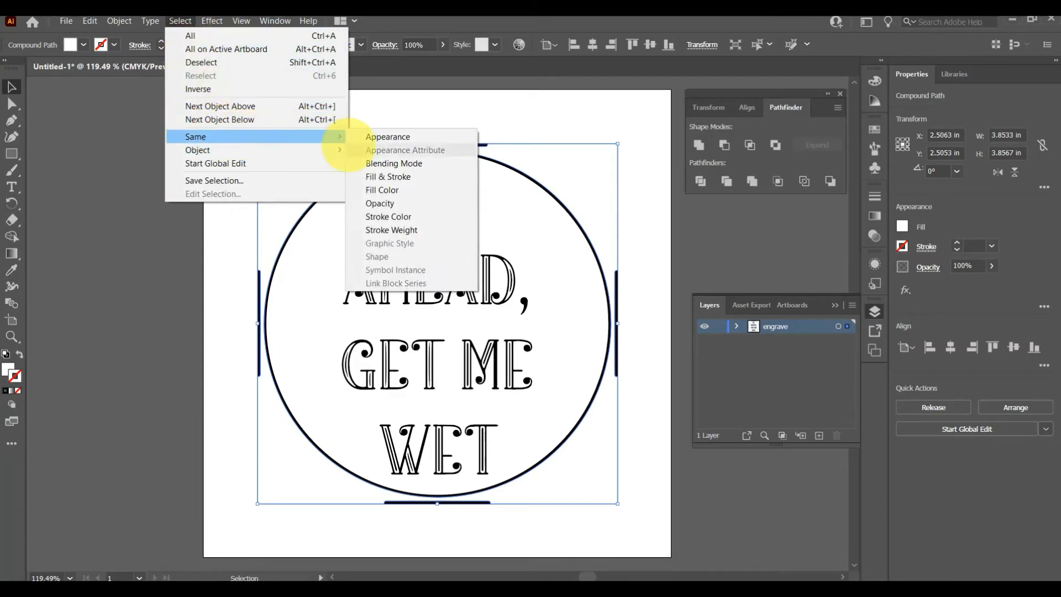
pyautogui.click(387, 137)
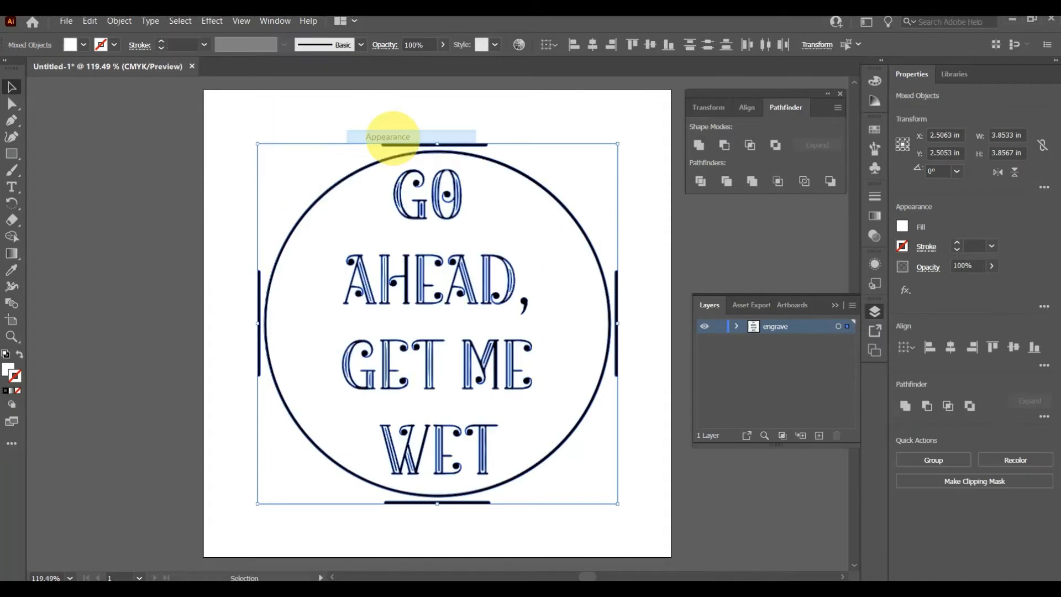
pyautogui.click(450, 161)
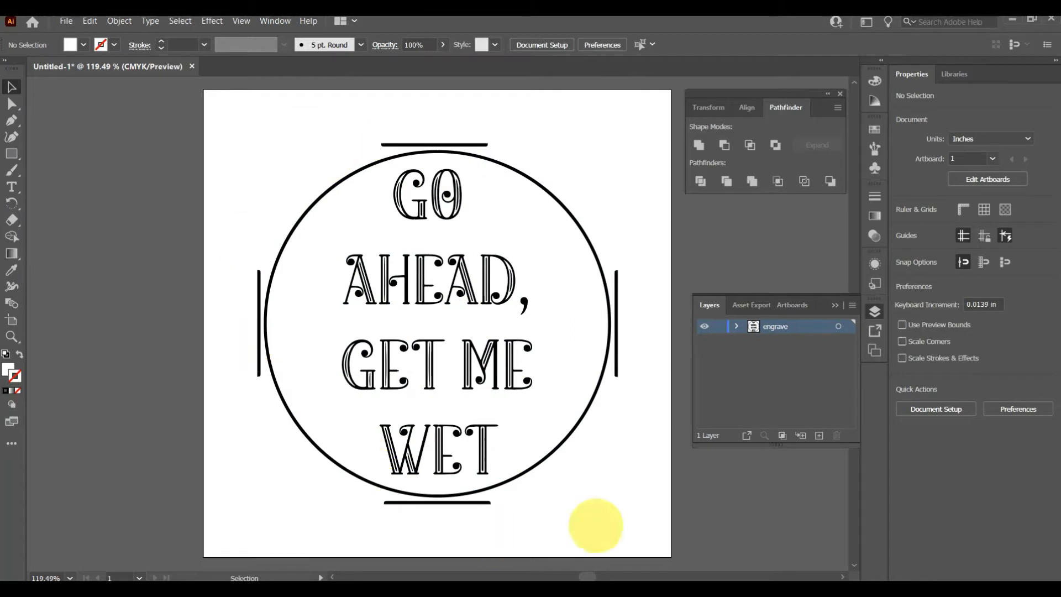
pyautogui.click(737, 327)
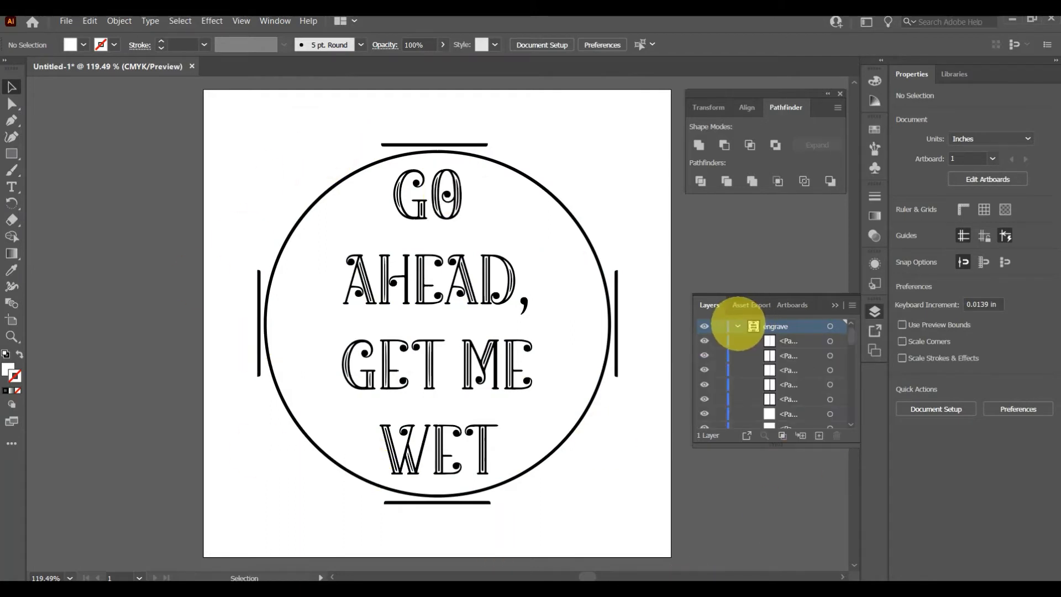
pyautogui.click(737, 326)
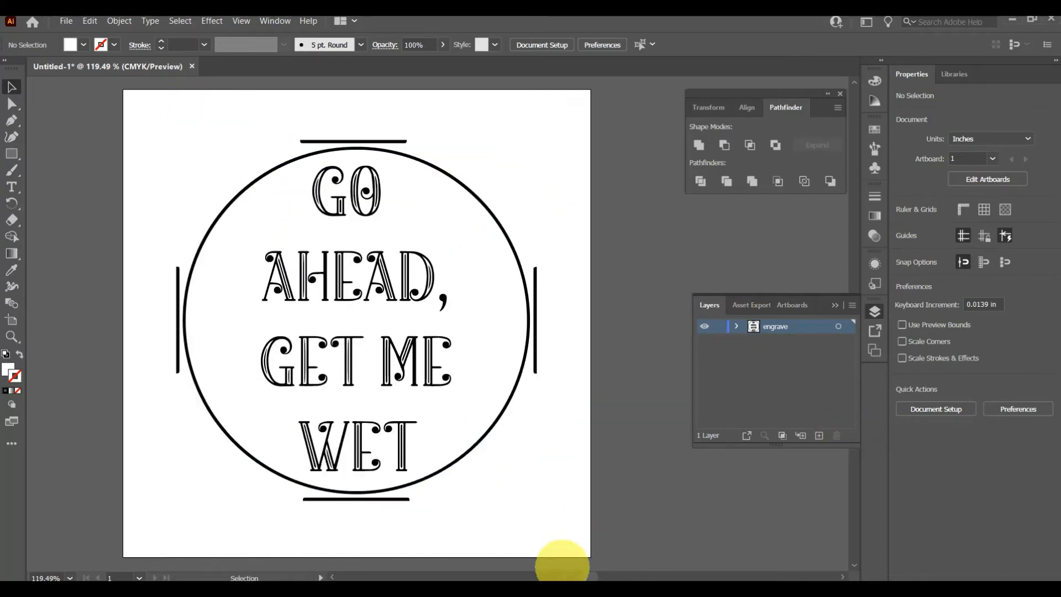
# - Select all the traced engrave artwork, set its fill to none, and give it a blue stroke
pyautogui.moveTo(575, 542); pyautogui.dragTo(157, 100)
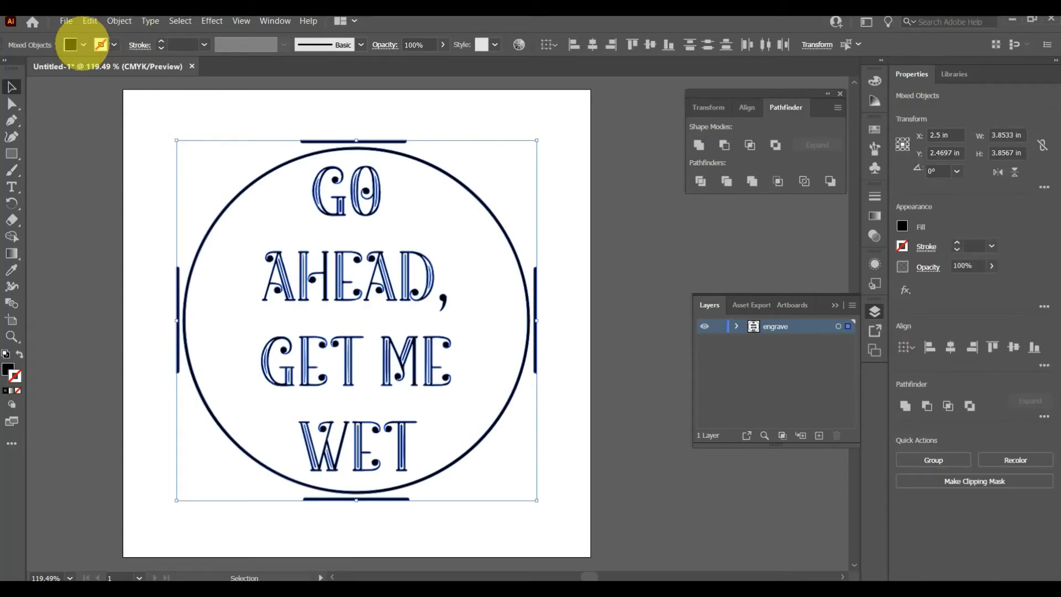
pyautogui.click(71, 43)
pyautogui.click(7, 68)
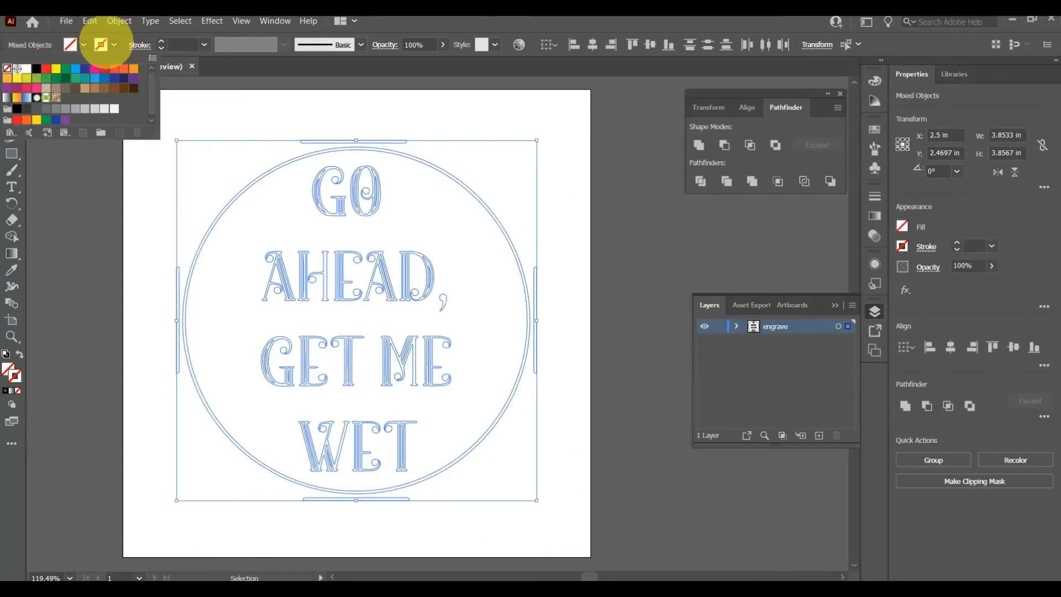
pyautogui.click(112, 43)
pyautogui.click(103, 44)
pyautogui.click(84, 68)
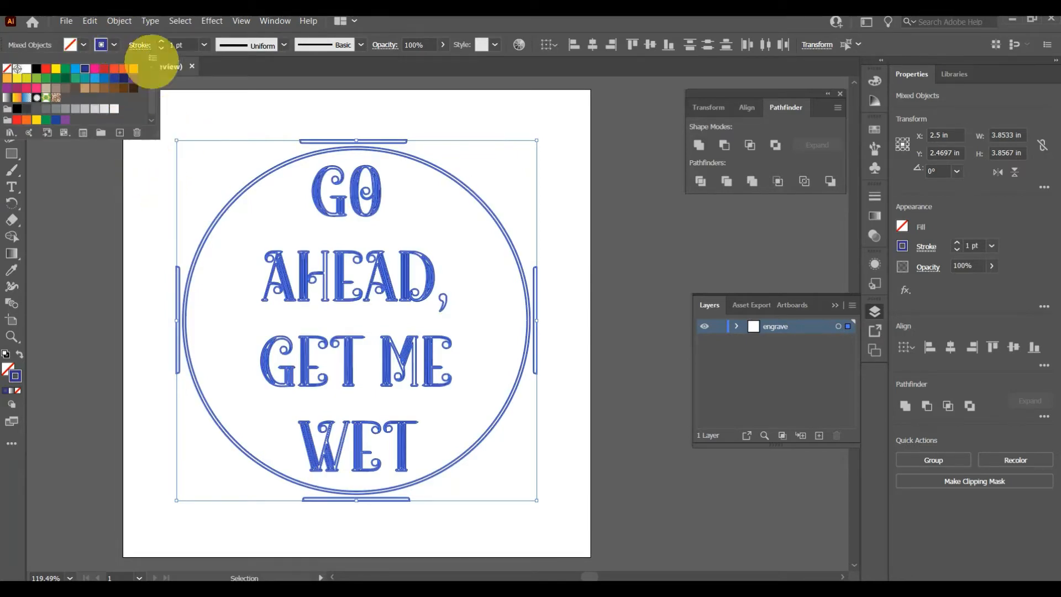
pyautogui.click(245, 119)
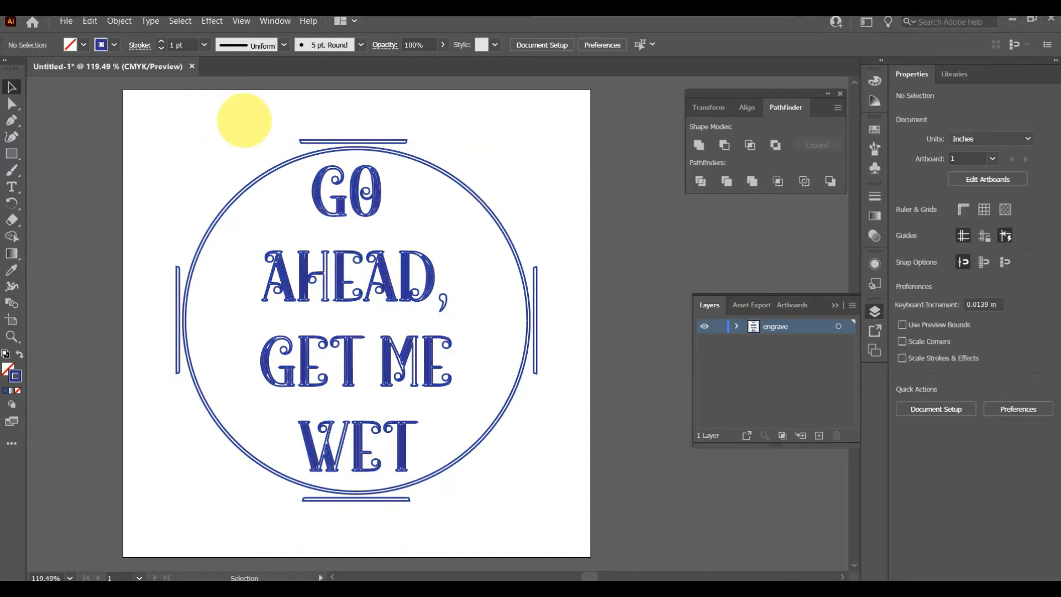
# - Set the stroke of all the engrave artwork to none and its fill to blue
pyautogui.hotkey('ctrl', 'a')
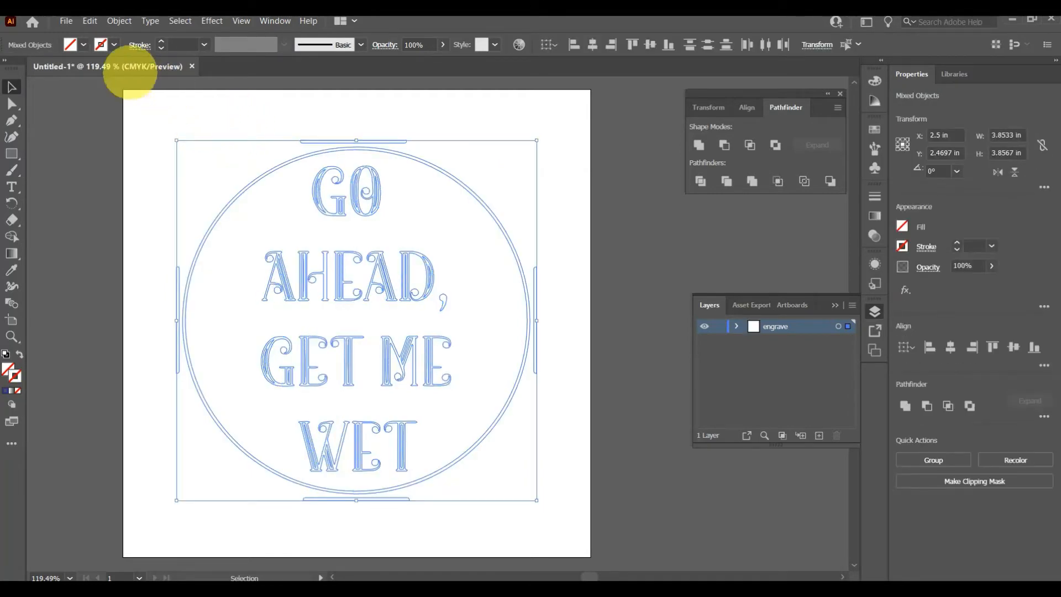
pyautogui.click(100, 44)
pyautogui.click(102, 44)
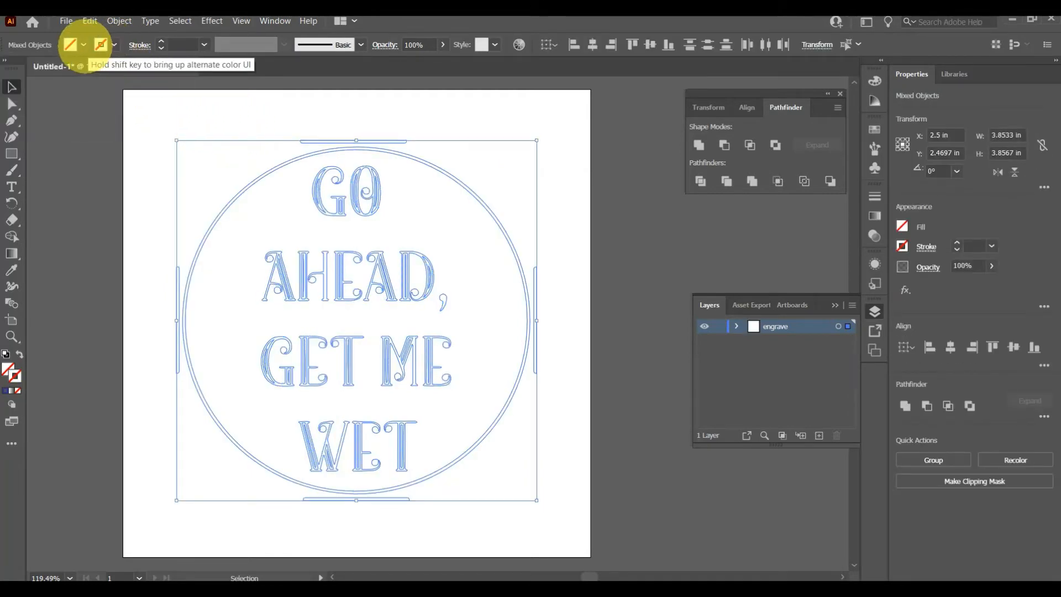
pyautogui.click(71, 44)
pyautogui.click(85, 68)
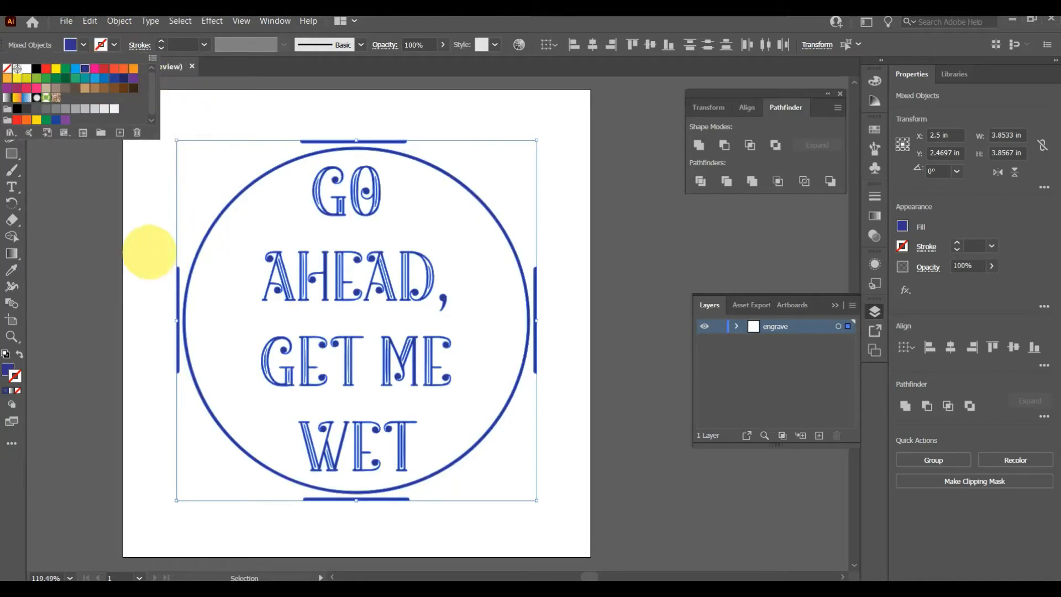
pyautogui.click(123, 266)
pyautogui.click(133, 260)
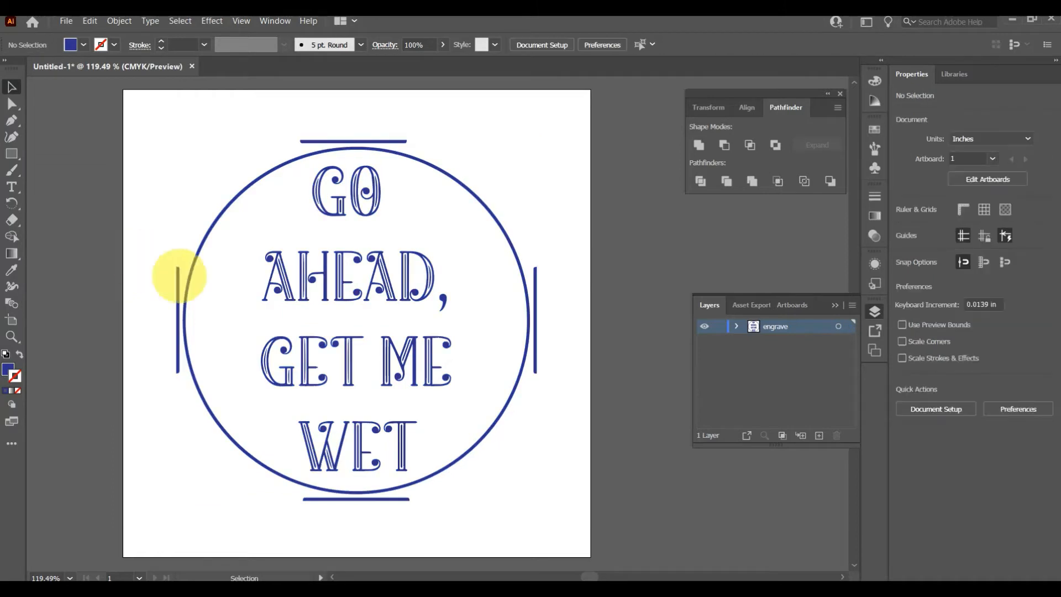
# - Group all the blue artwork on the engrave layer into a single object
pyautogui.moveTo(586, 545); pyautogui.dragTo(147, 111)
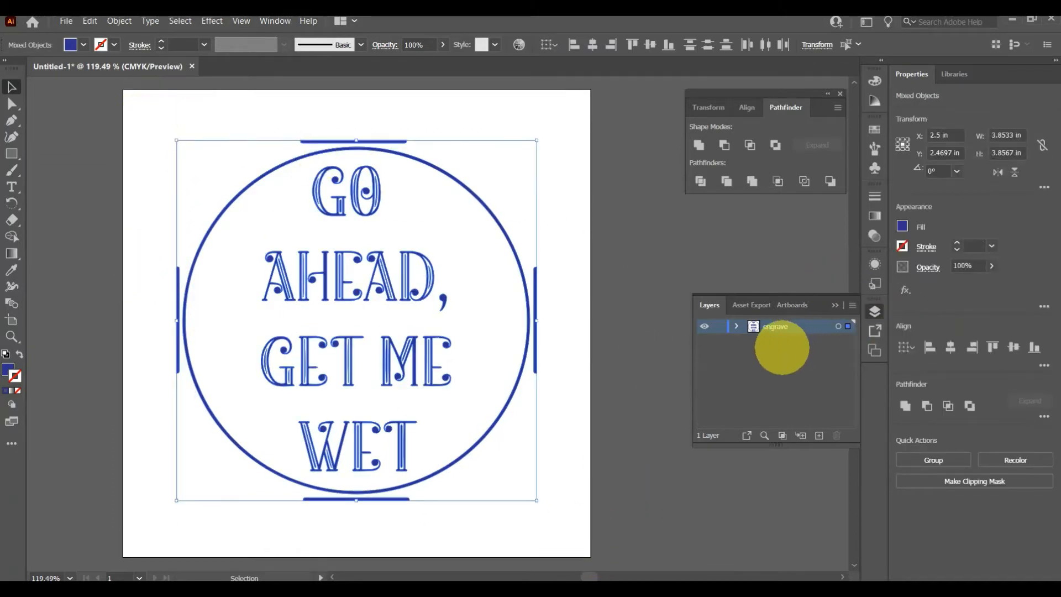
pyautogui.click(934, 460)
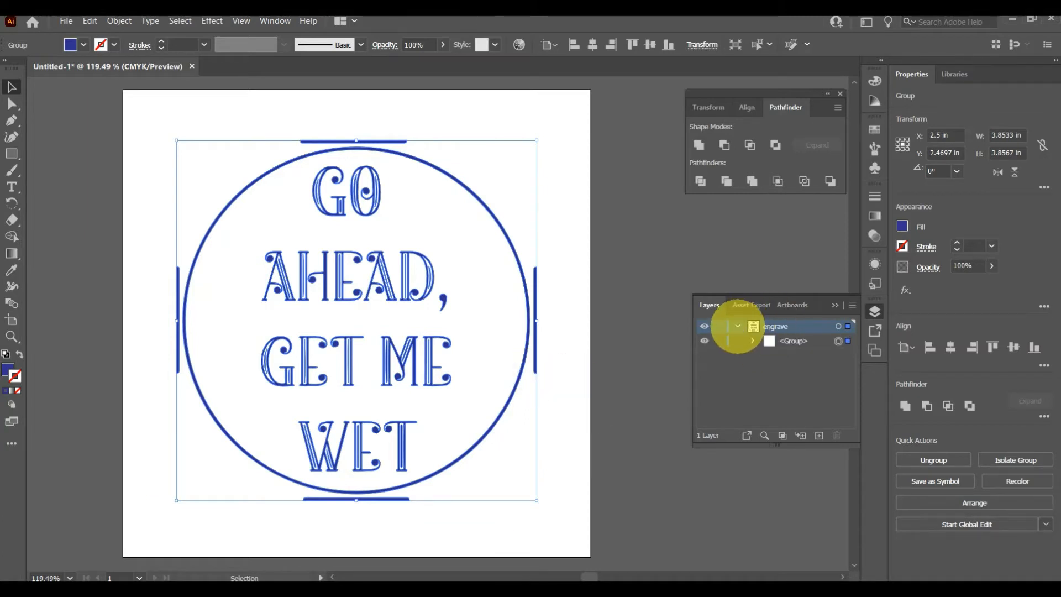
pyautogui.click(784, 342)
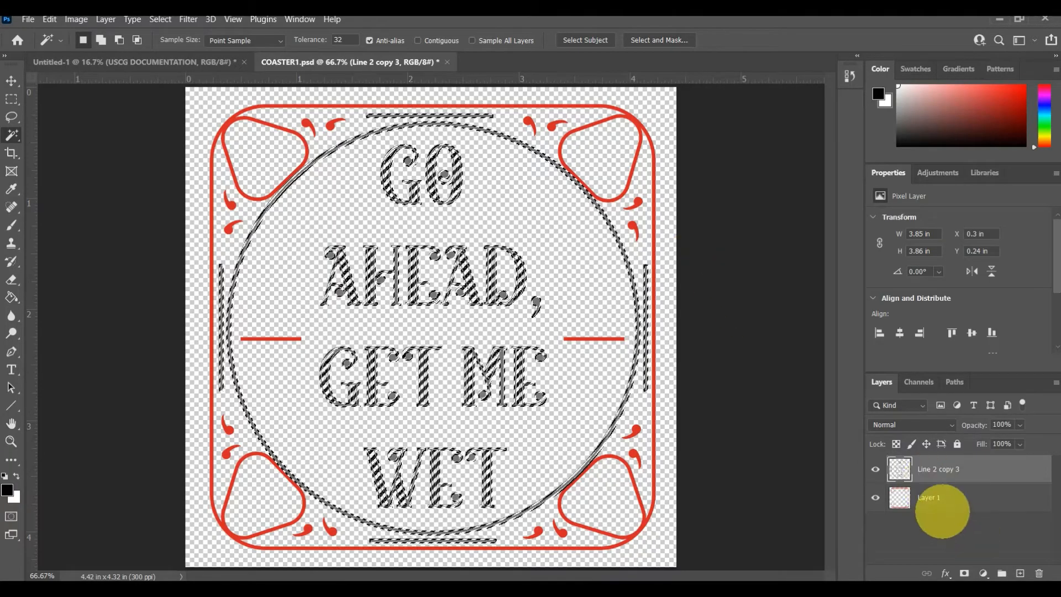
# - Switch to COASTER1.psd in Photoshop, select all the red artwork on Layer 1, and fill the connected border and corner outlines with black
pyautogui.click(943, 508)
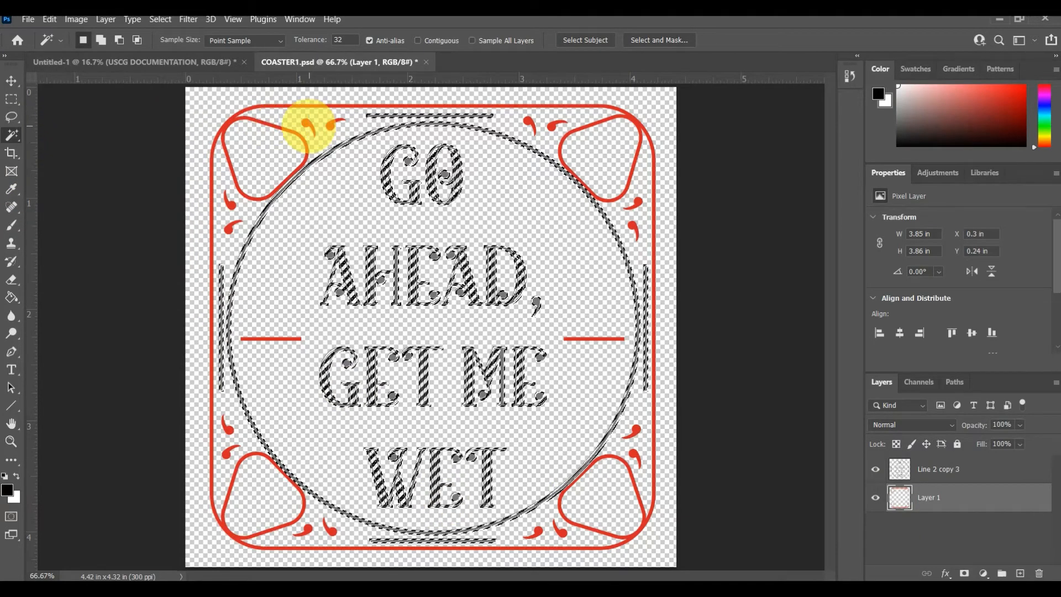
pyautogui.click(307, 124)
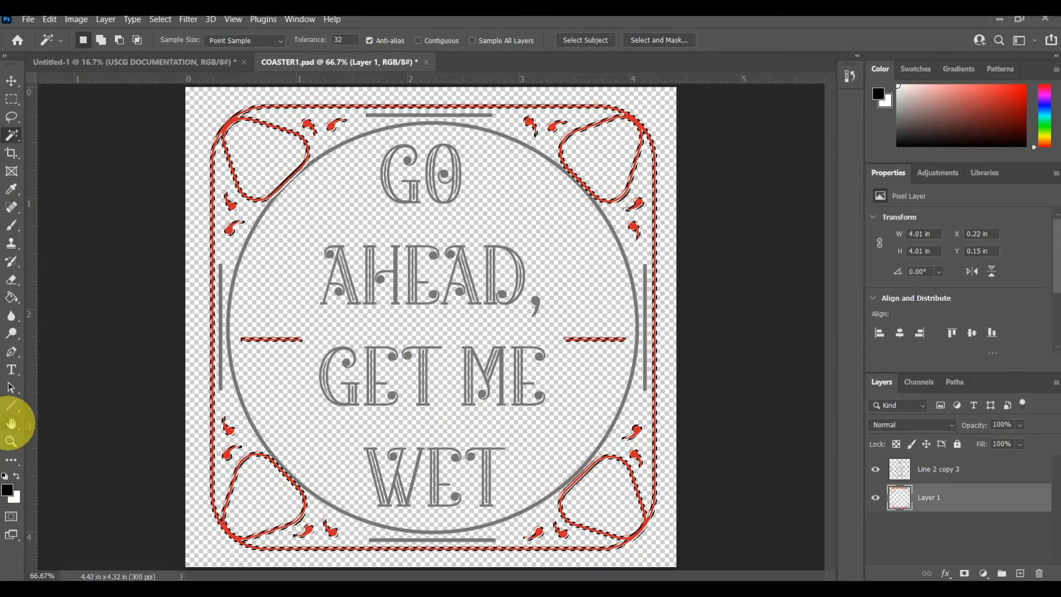
pyautogui.click(11, 297)
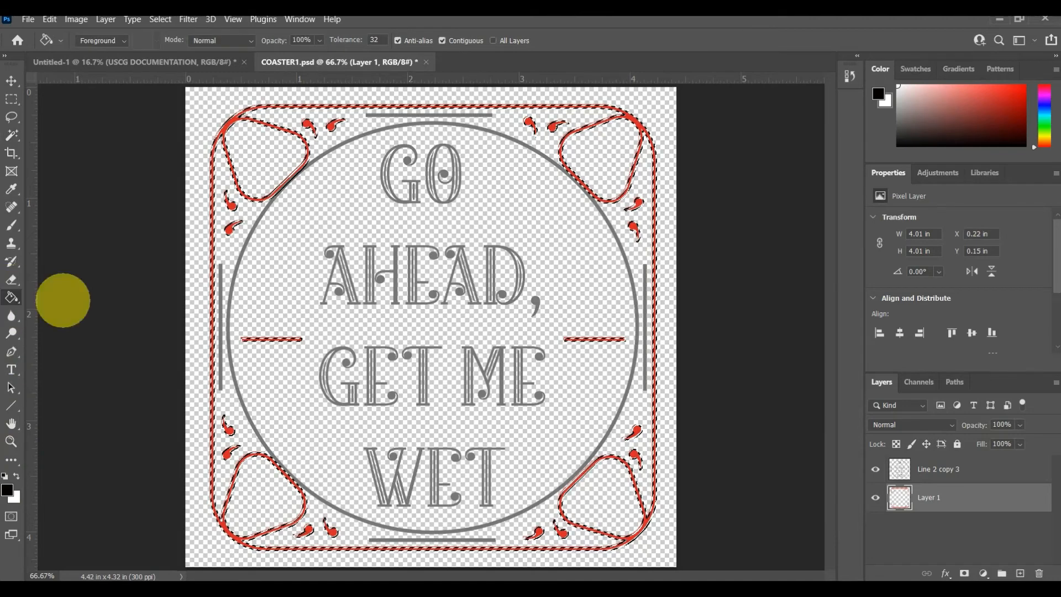
pyautogui.click(274, 123)
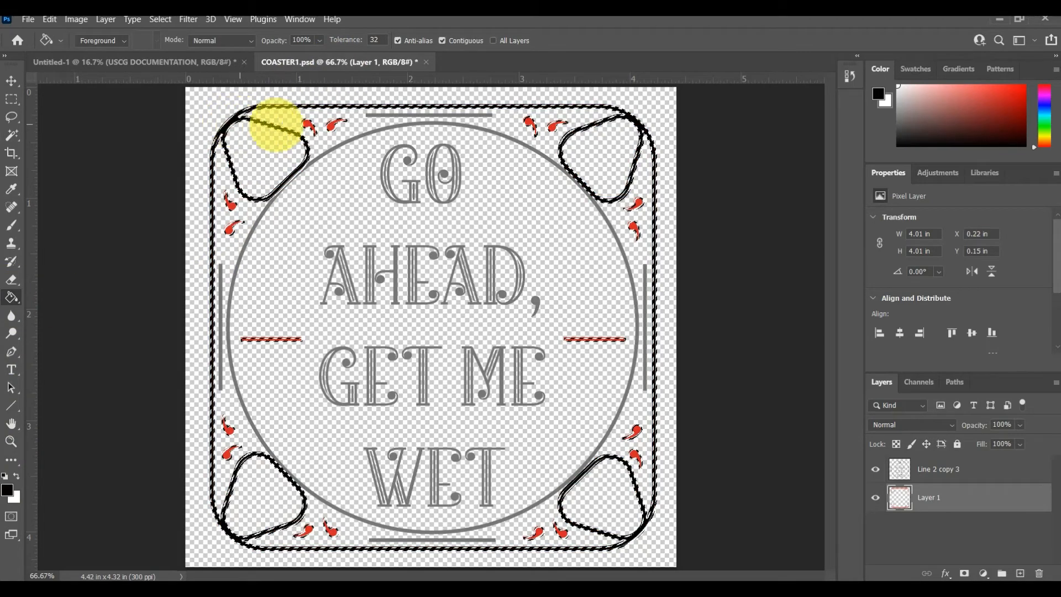
# - Fill the comma-shaped ornaments around the corners and the two short horizontal lines on Layer 1 with black
pyautogui.click(308, 126)
pyautogui.click(335, 124)
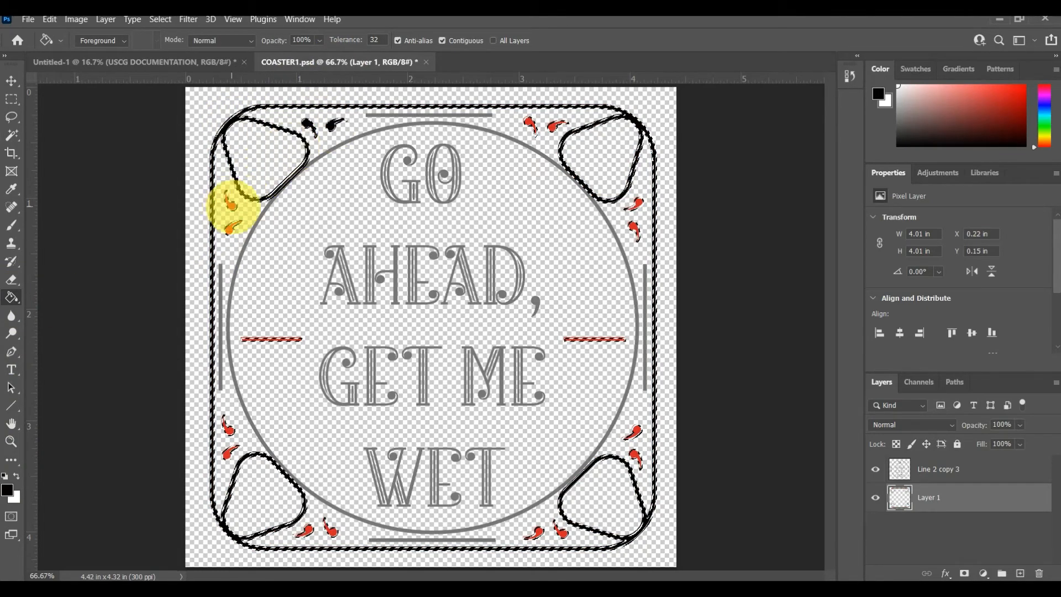
pyautogui.click(230, 203)
pyautogui.click(232, 227)
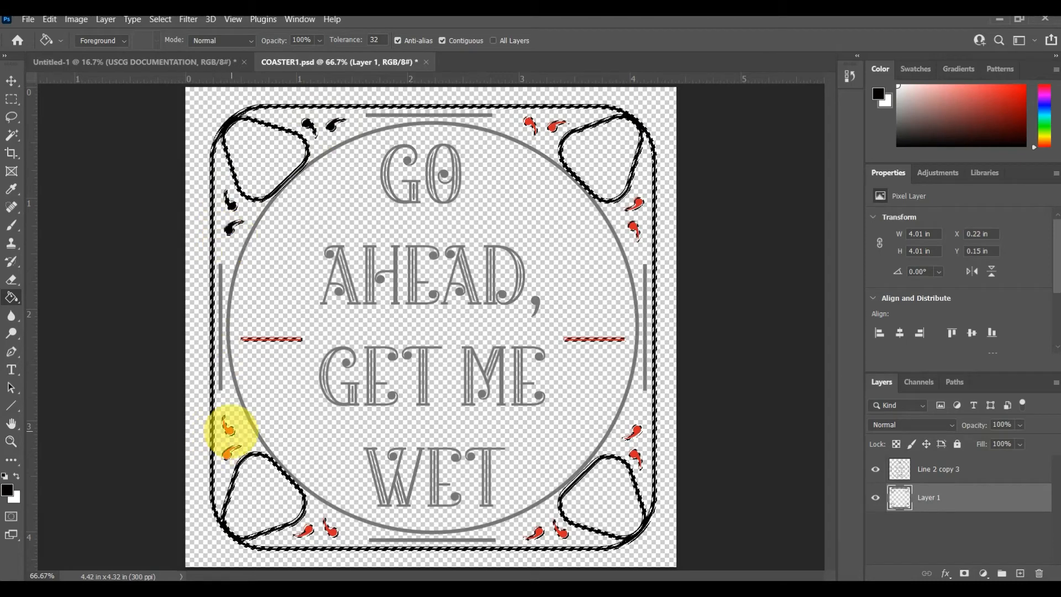
pyautogui.click(229, 428)
pyautogui.click(227, 454)
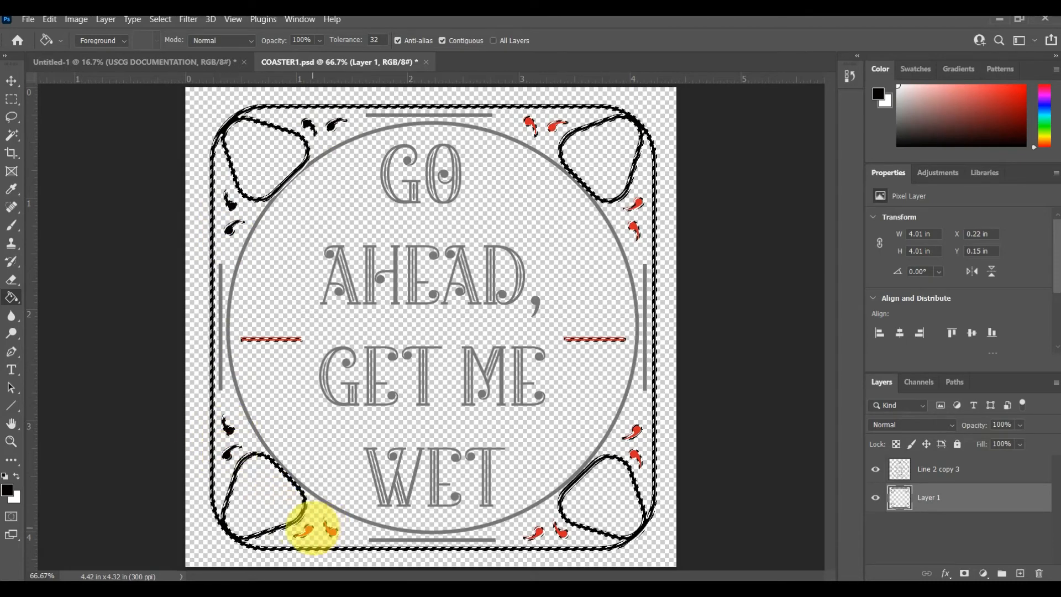
pyautogui.click(304, 532)
pyautogui.click(332, 532)
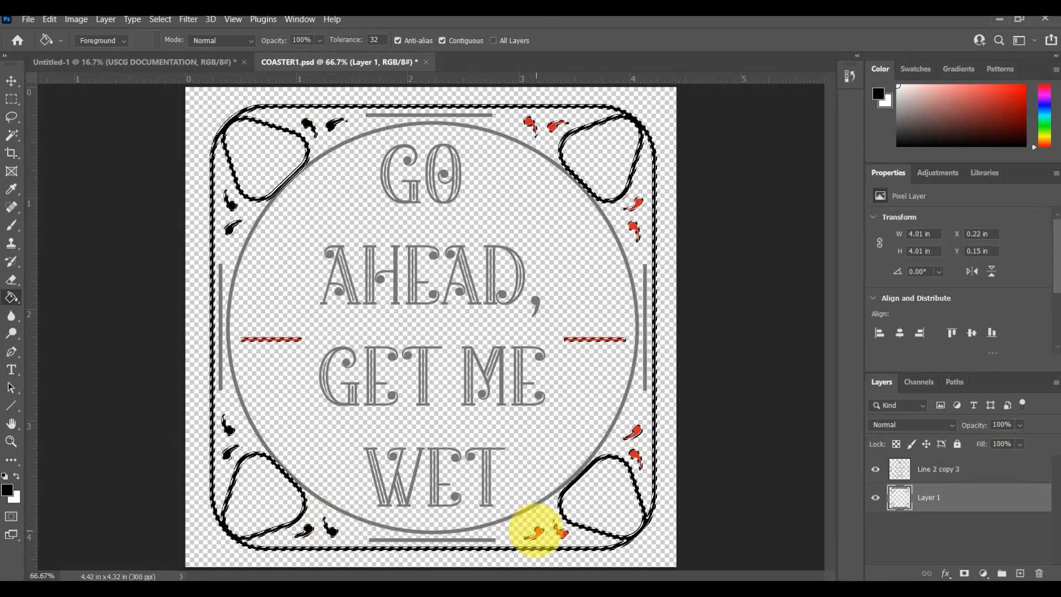
pyautogui.click(537, 532)
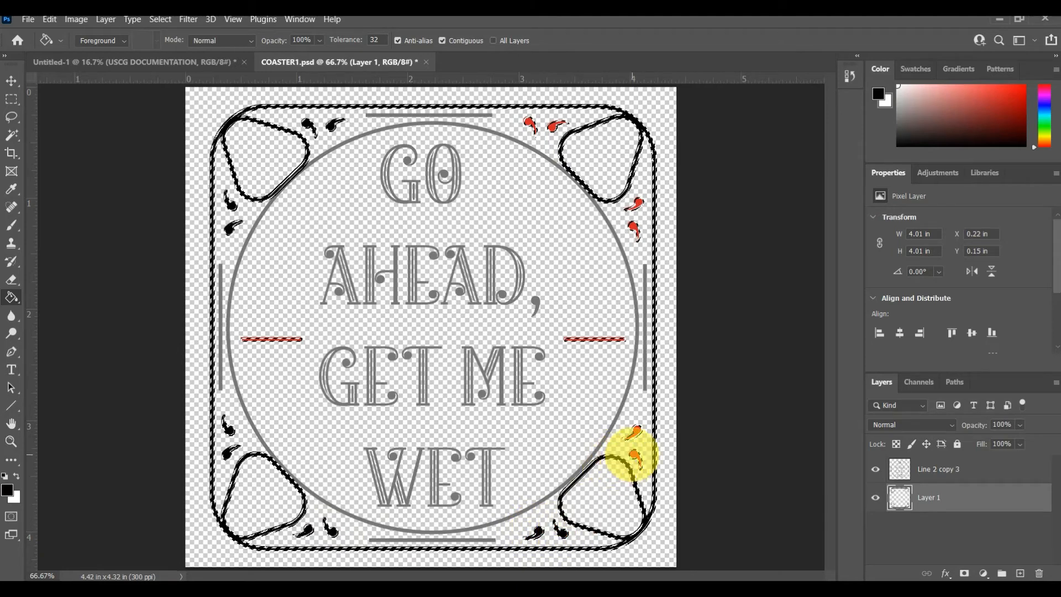
pyautogui.click(634, 455)
pyautogui.click(632, 432)
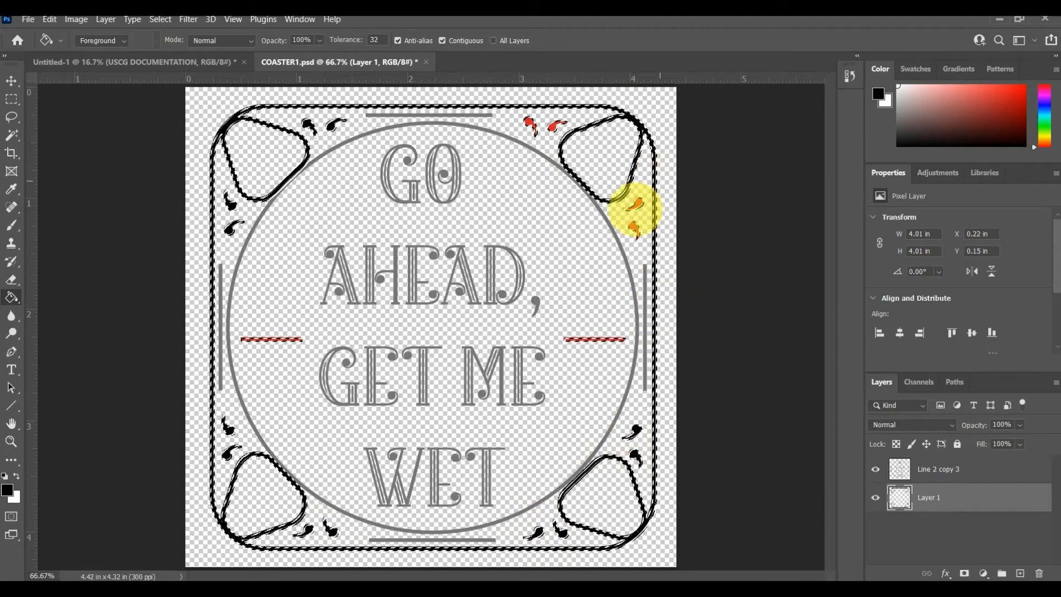
pyautogui.click(632, 226)
pyautogui.click(637, 204)
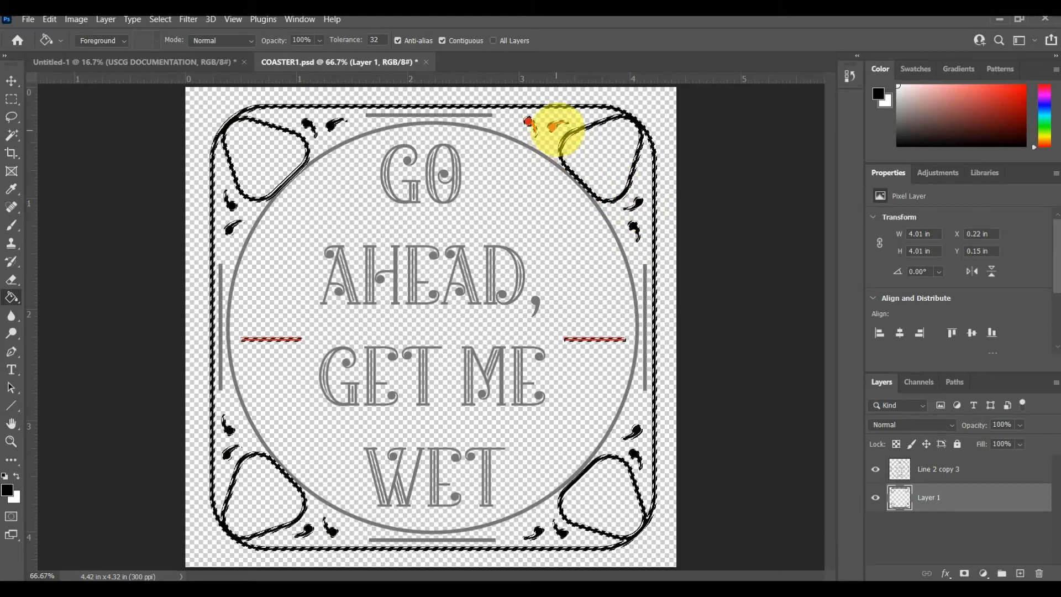
pyautogui.click(552, 127)
pyautogui.click(530, 126)
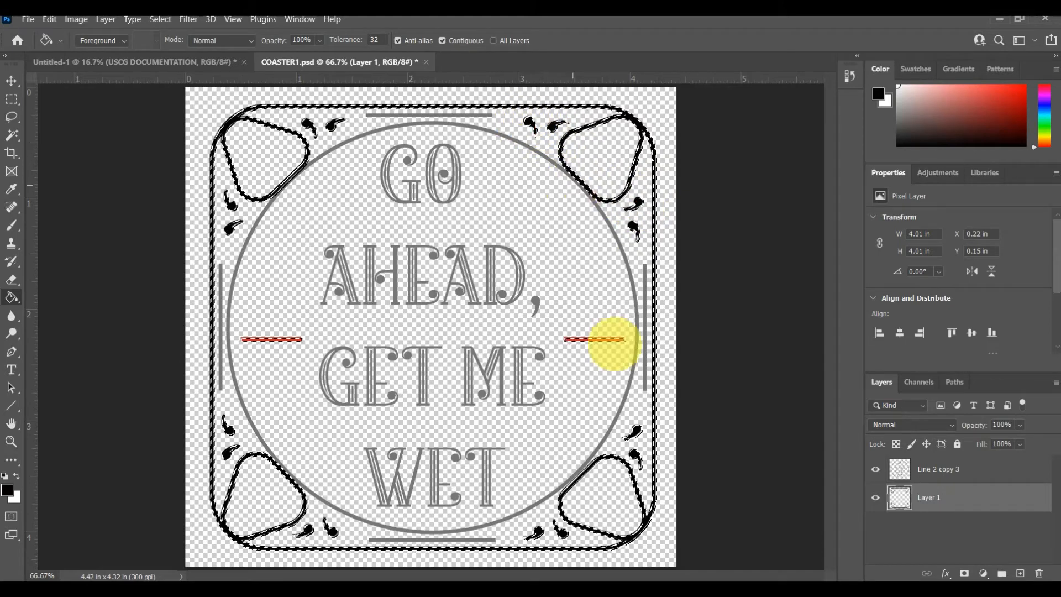
pyautogui.click(605, 339)
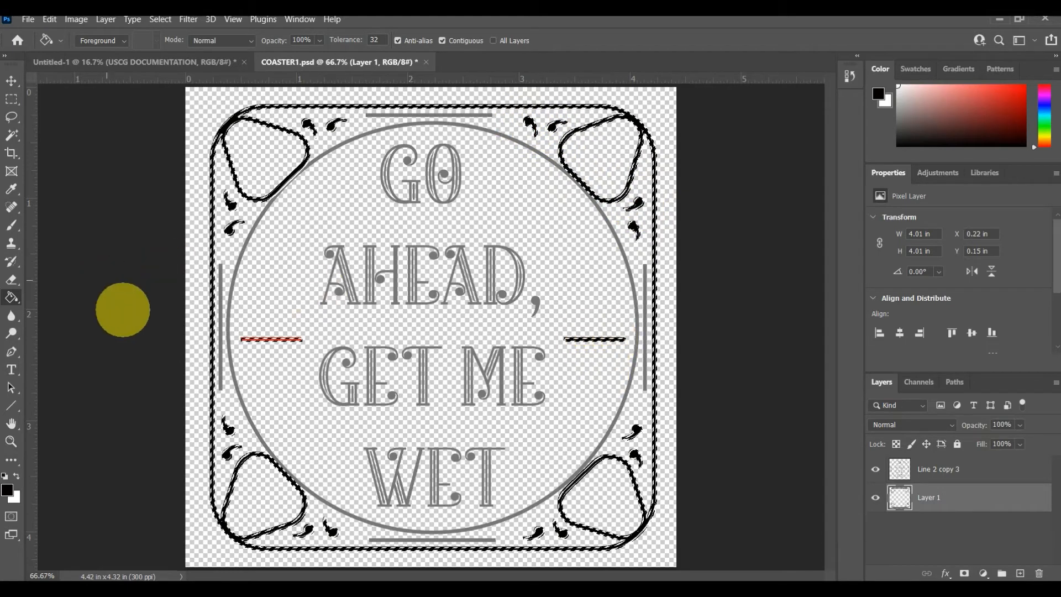
pyautogui.click(287, 339)
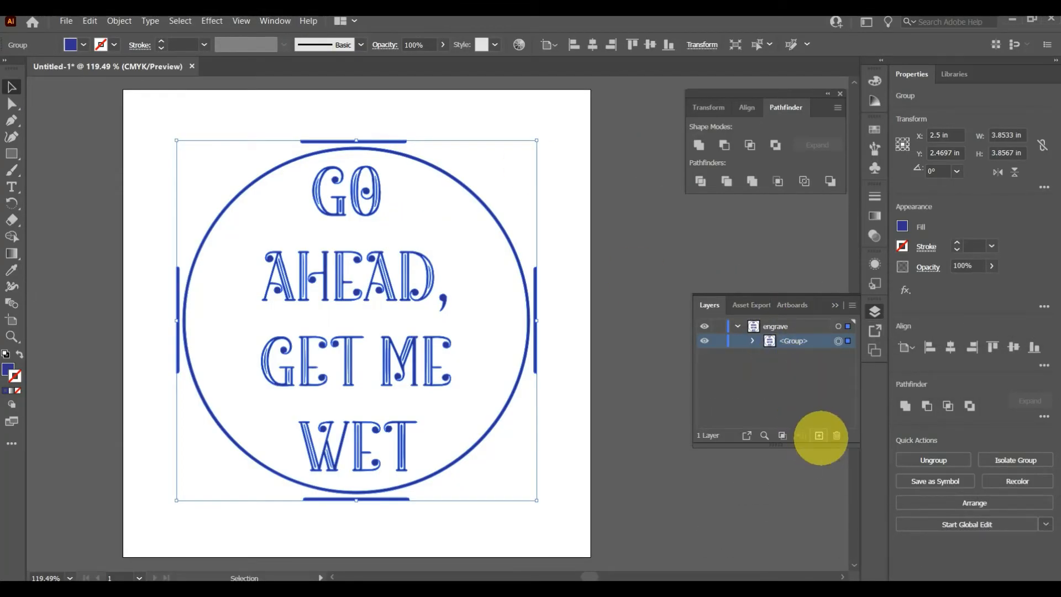
# - Add a layer named cut in the Illustrator document, and paste the black border artwork onto it, positioned around the engrave design
pyautogui.click(820, 435)
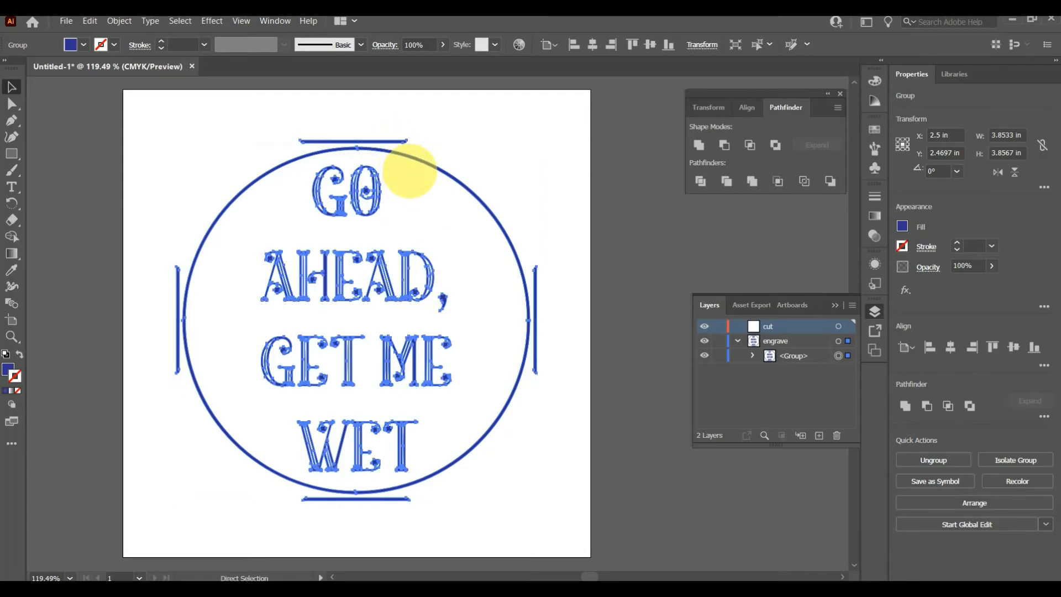
pyautogui.hotkey('ctrl', 'v')
pyautogui.moveTo(517, 299); pyautogui.dragTo(433, 295)
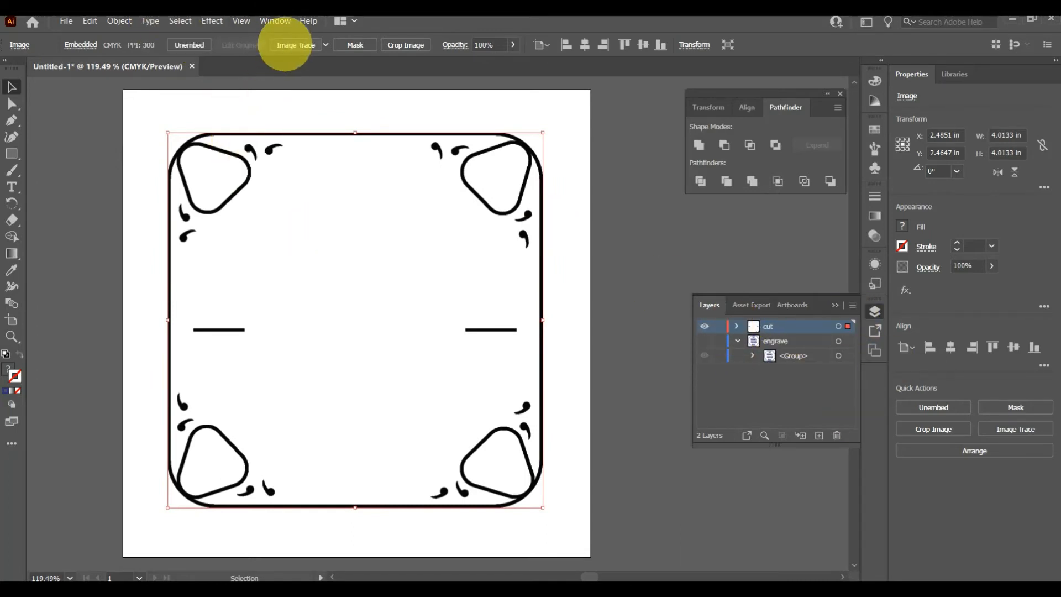
# - Image-trace the black border artwork on the cut layer, expand the tracing into paths and ungroup them
pyautogui.click(288, 45)
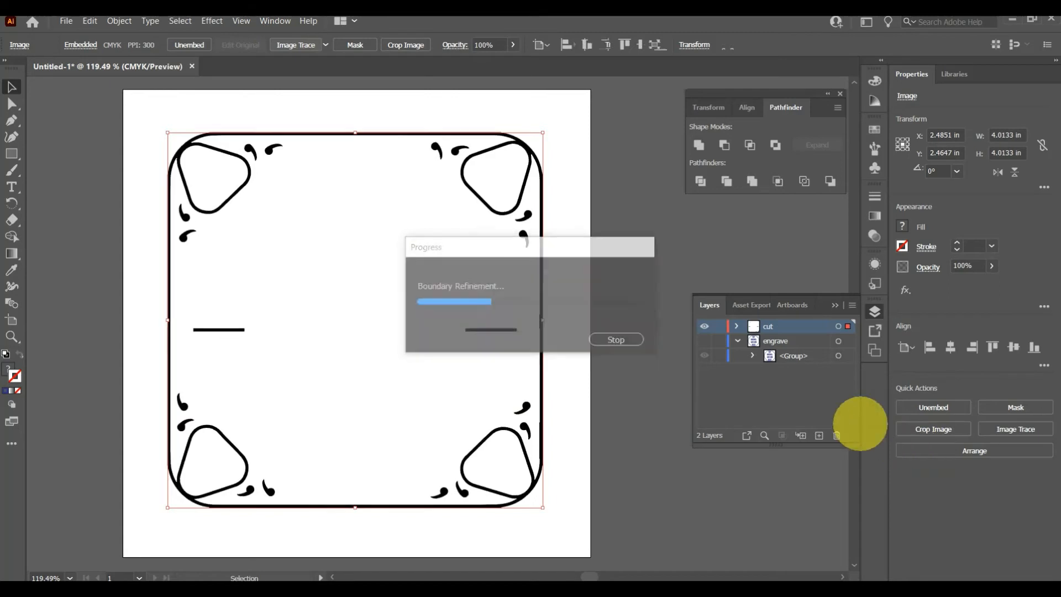
pyautogui.click(943, 457)
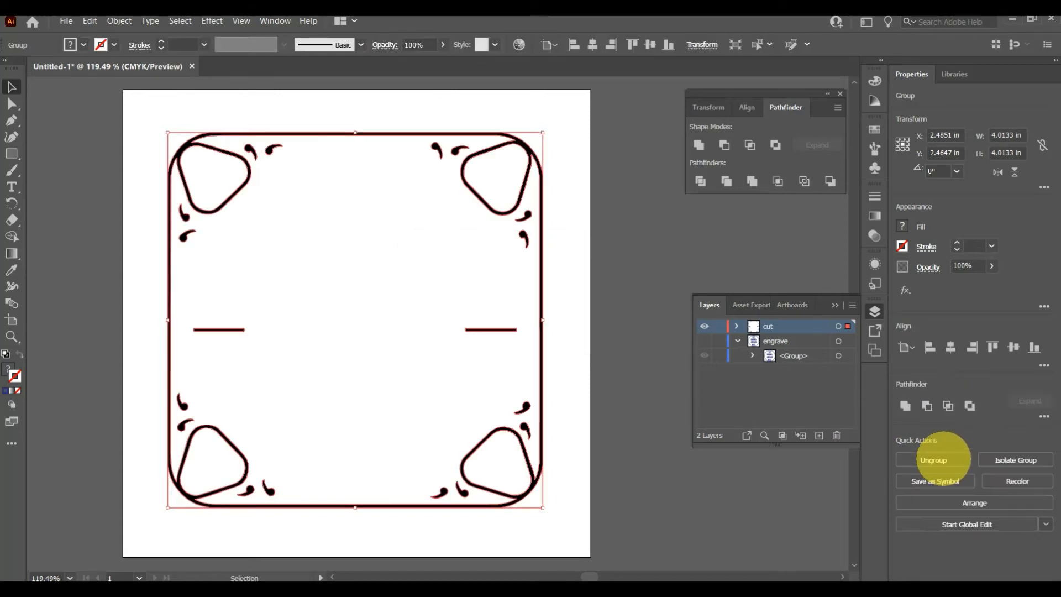
pyautogui.click(943, 459)
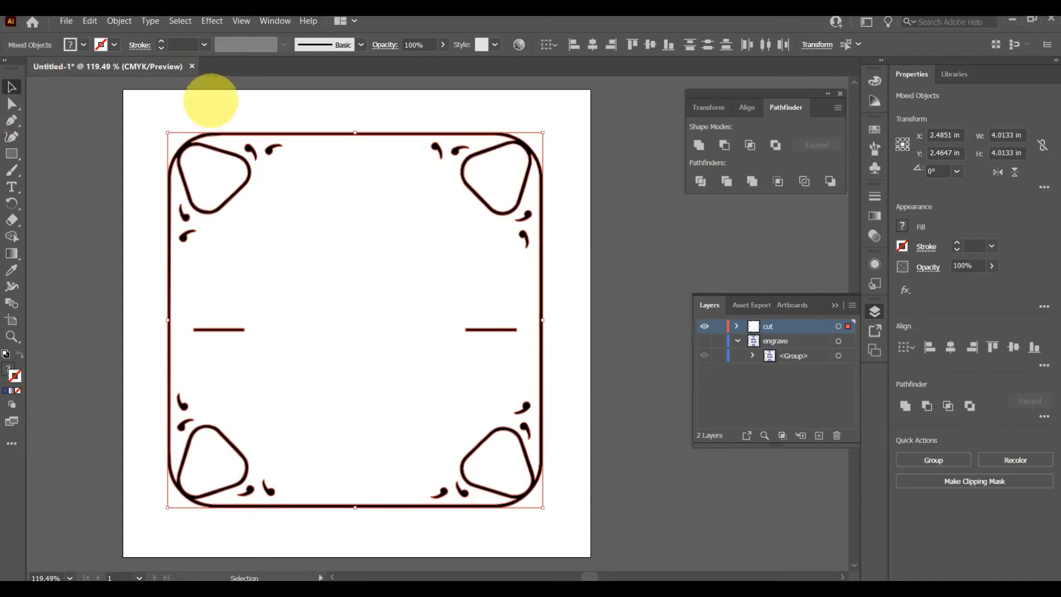
# - Select the white shape inside a corner outline, extend the selection to all objects with the same appearance, and delete them
pyautogui.click(190, 107)
pyautogui.click(201, 168)
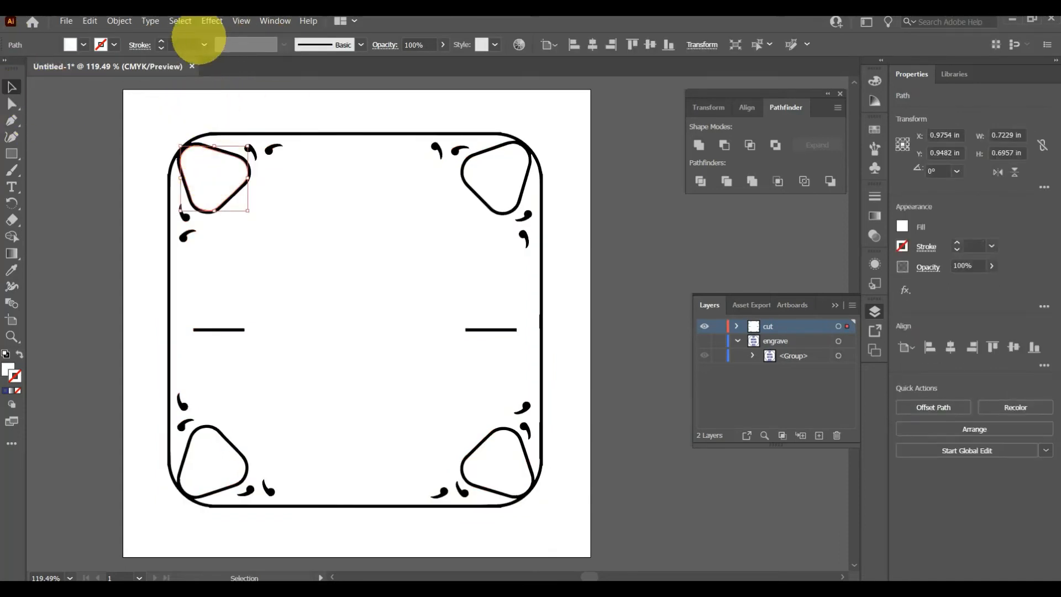
pyautogui.click(179, 22)
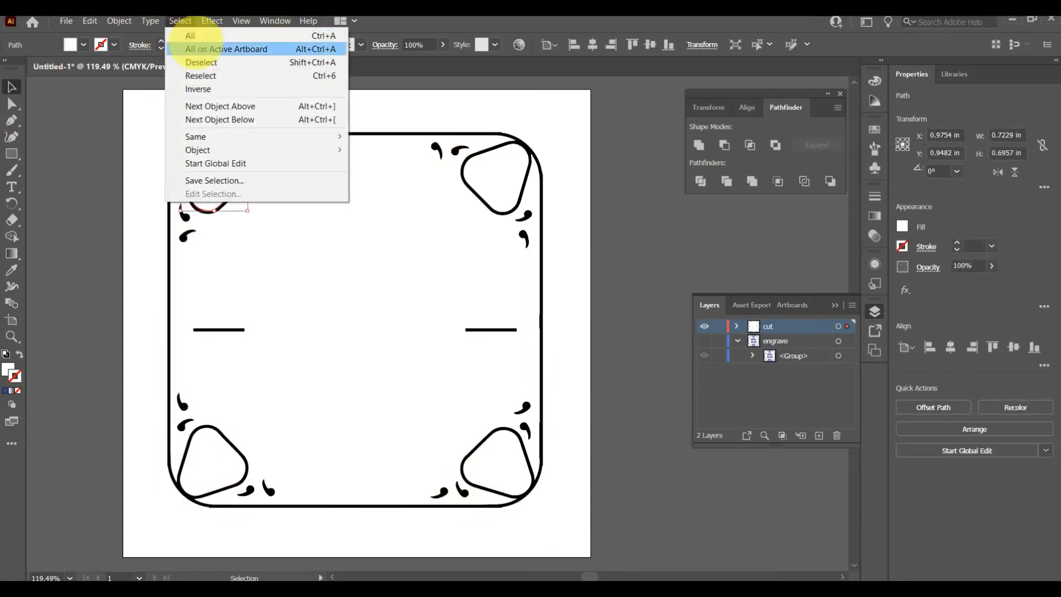
pyautogui.moveTo(254, 134)
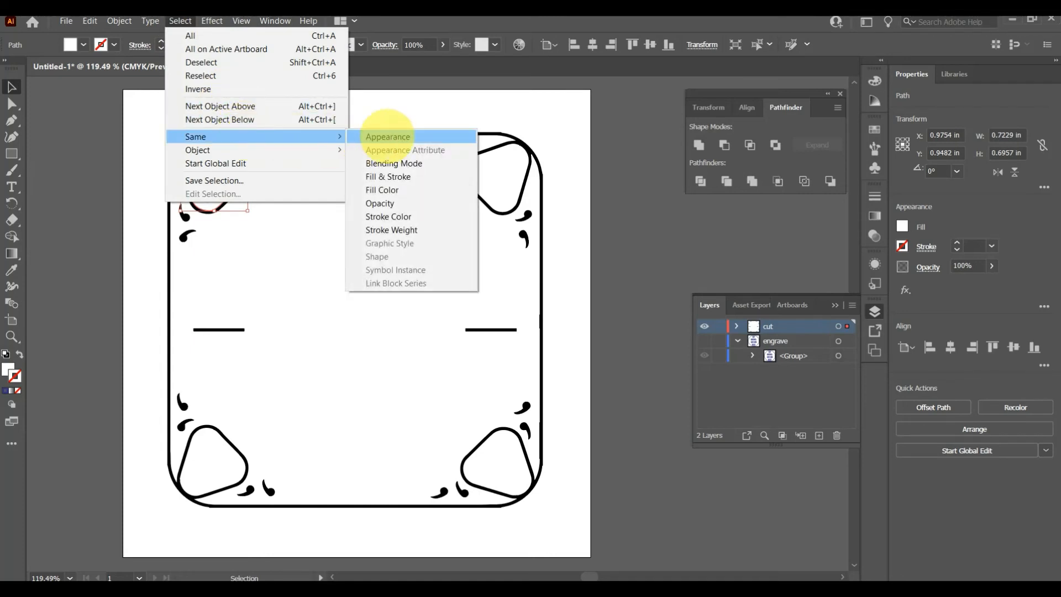
pyautogui.click(389, 137)
pyautogui.click(357, 115)
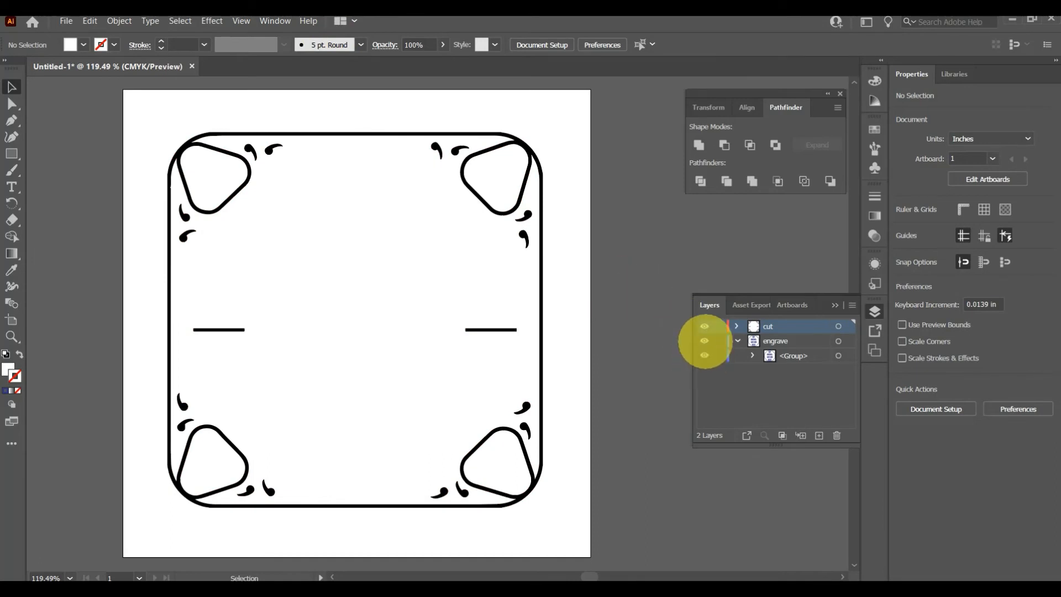
# - Show the engrave layer together with the cut artwork to check how they combine, and hide it again
pyautogui.click(705, 341)
pyautogui.click(705, 341)
pyautogui.click(705, 341)
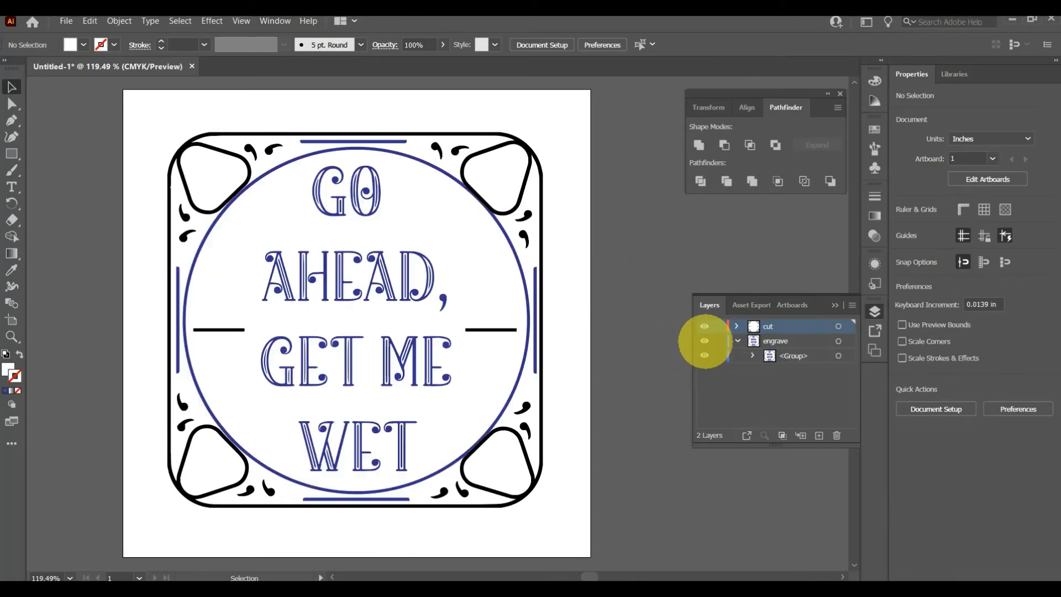
pyautogui.click(704, 341)
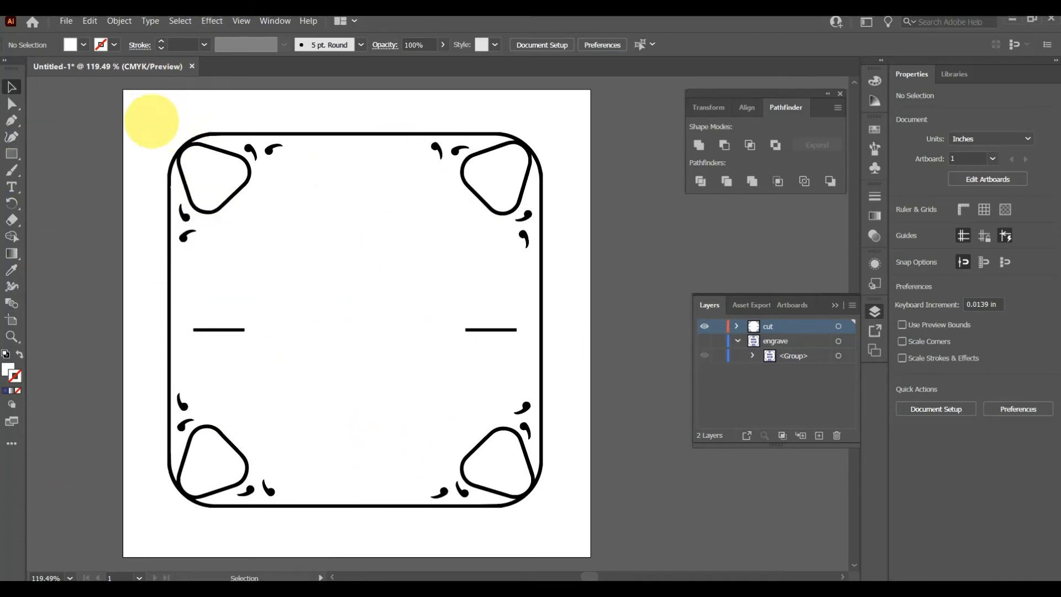
# - Remove the fill from all the cut artwork and give it a red stroke
pyautogui.moveTo(144, 117); pyautogui.dragTo(553, 523)
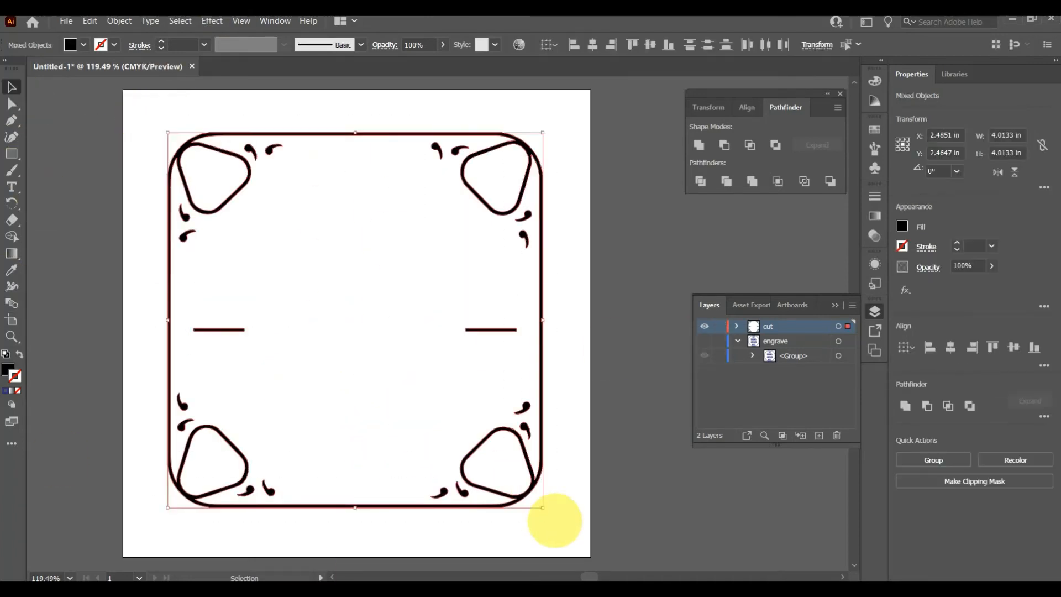
pyautogui.click(83, 44)
pyautogui.click(8, 68)
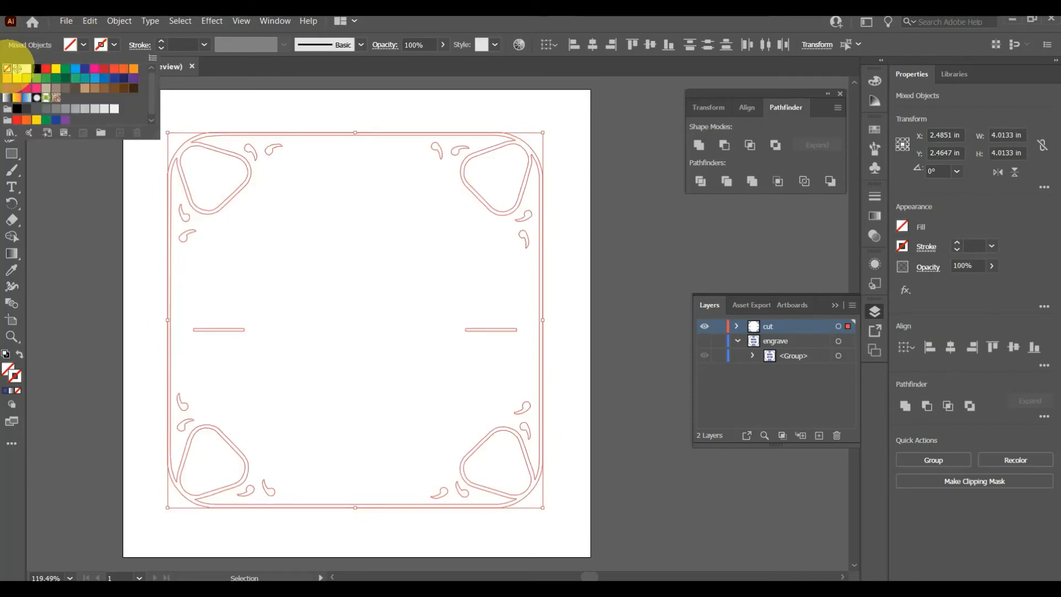
pyautogui.click(114, 45)
pyautogui.click(114, 45)
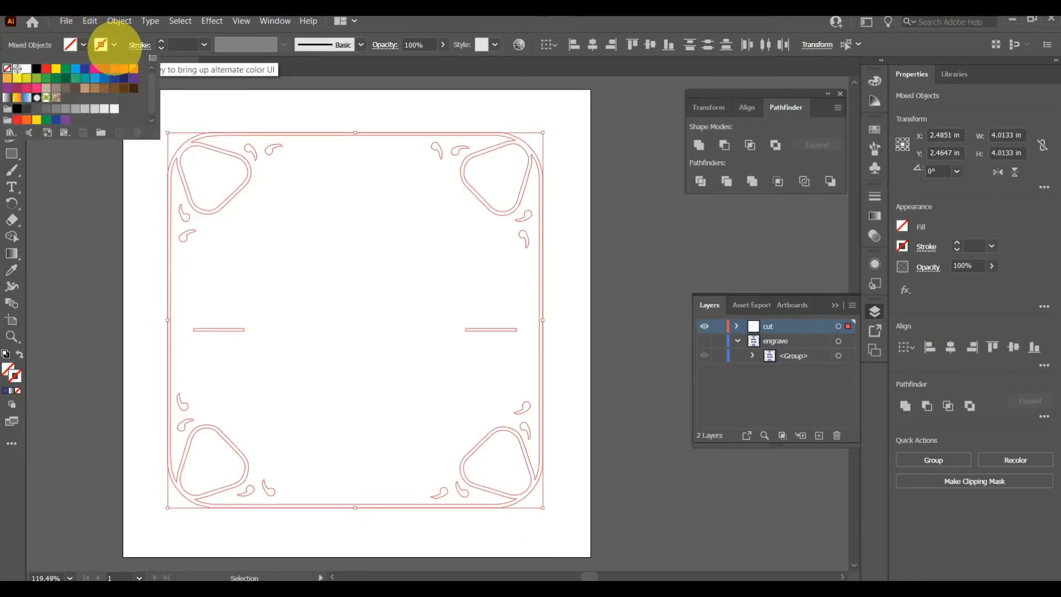
pyautogui.click(47, 69)
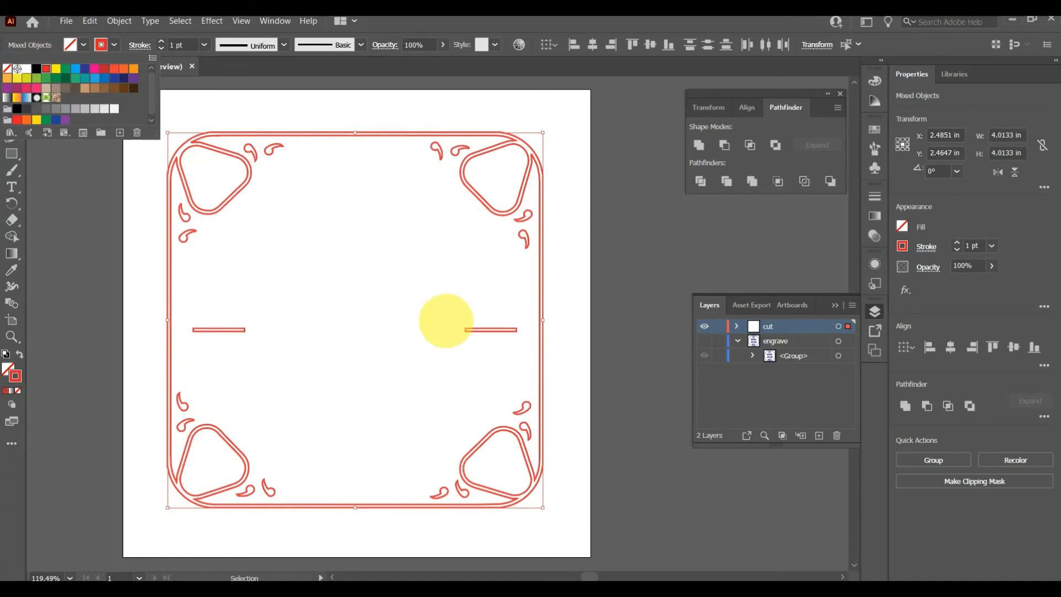
pyautogui.click(642, 276)
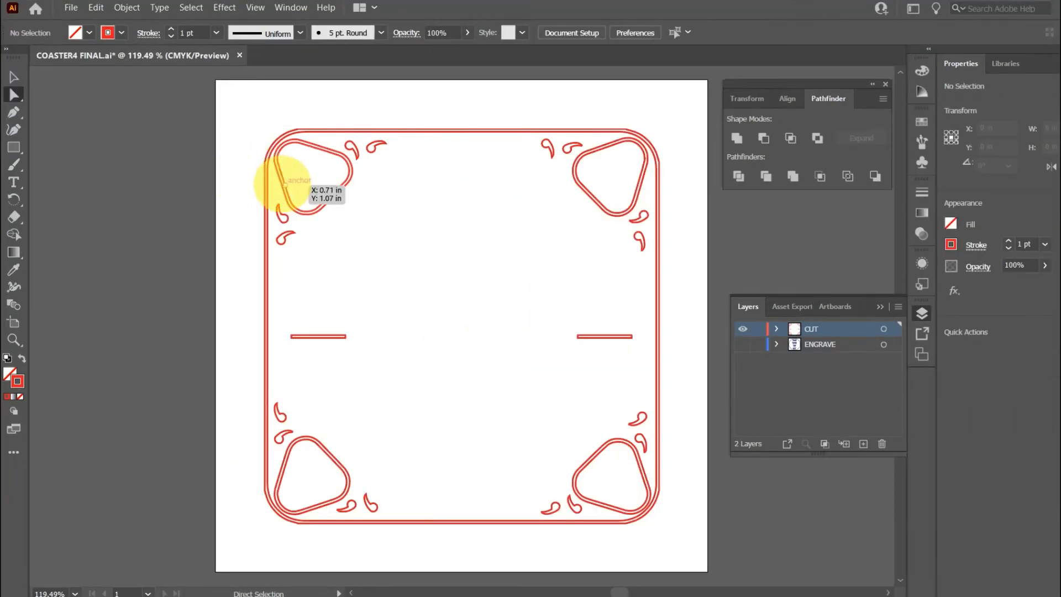
# - In COASTER4 FINAL.ai, delete the outer of the doubled outlines on the four corner shapes and on the square border
pyautogui.click(285, 185)
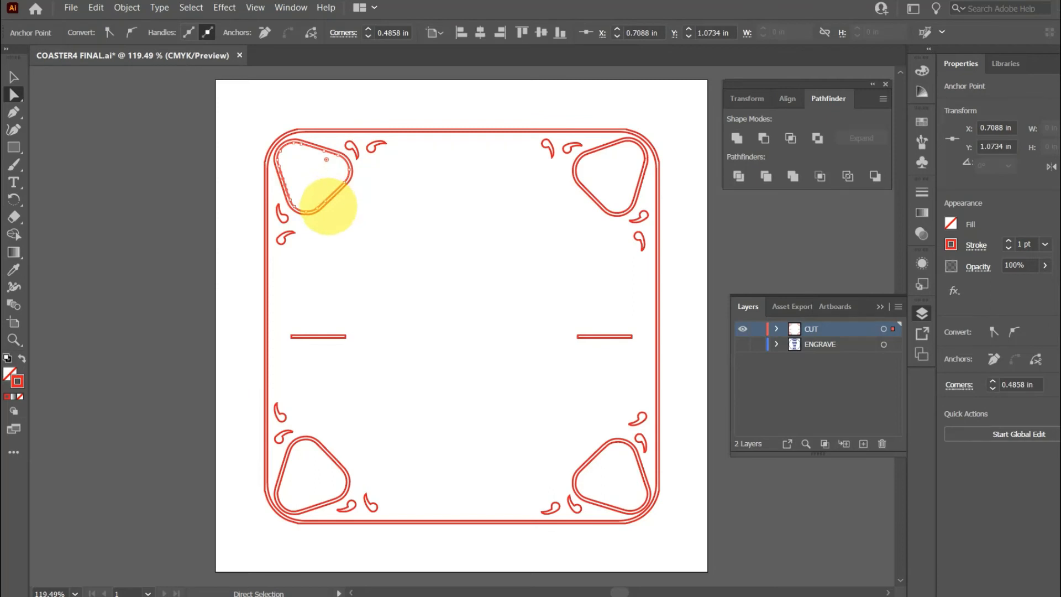
pyautogui.click(329, 201)
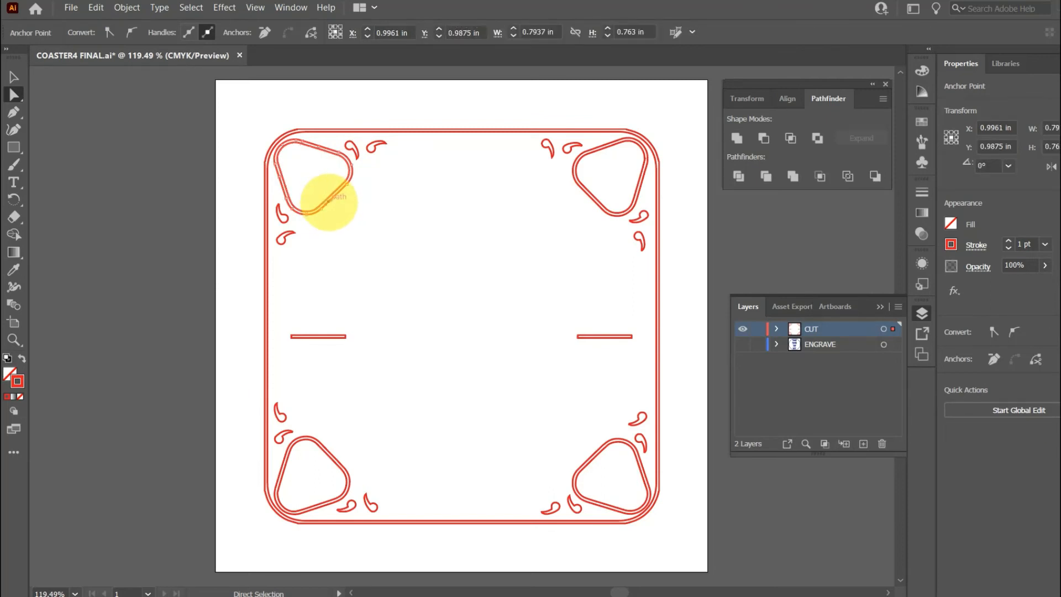
pyautogui.press('Delete')
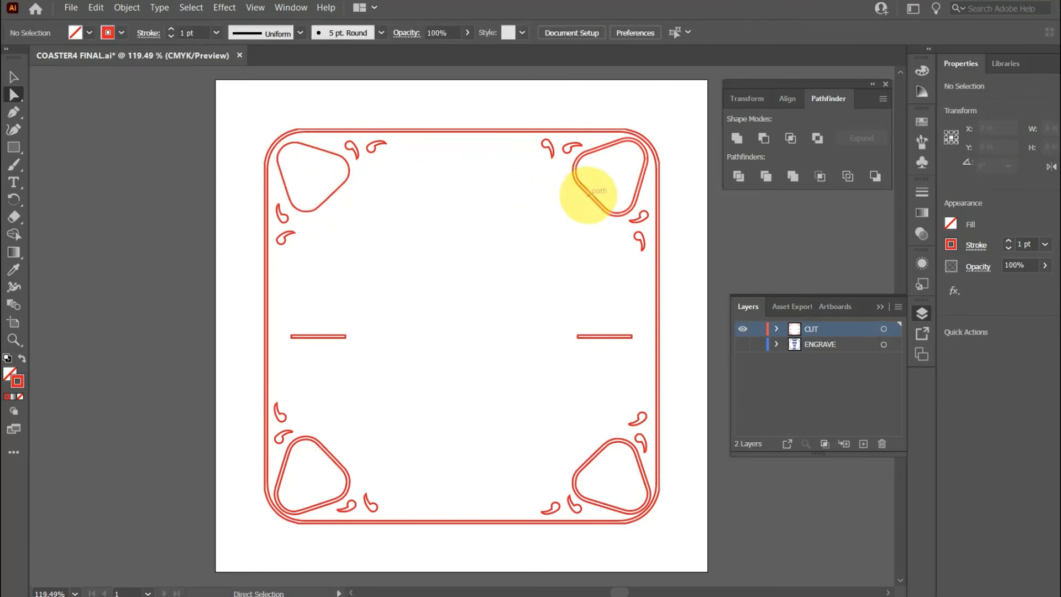
pyautogui.click(588, 191)
pyautogui.click(588, 191)
pyautogui.press('Delete')
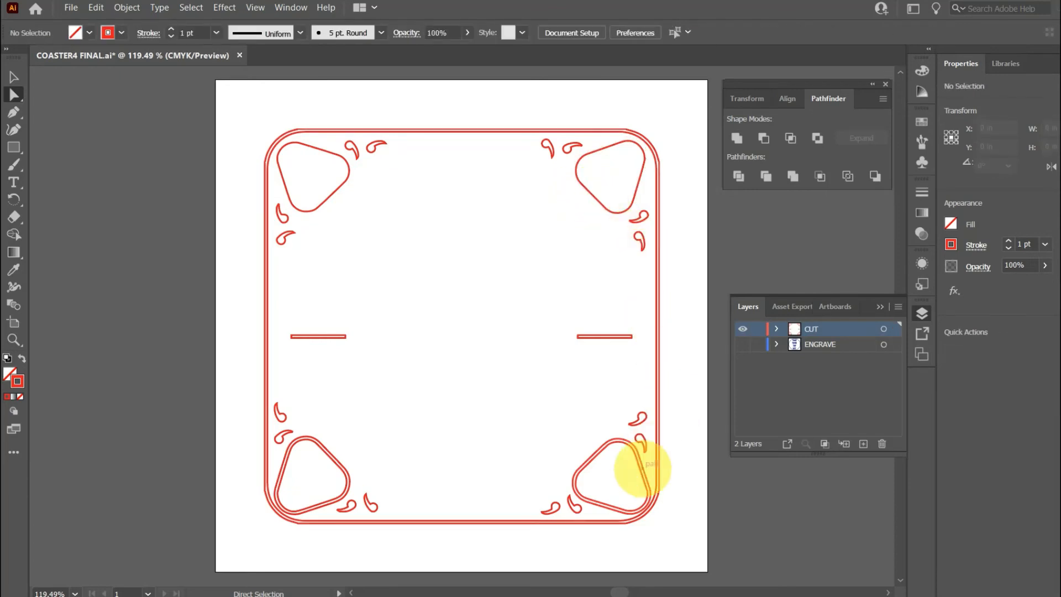
pyautogui.click(645, 479)
pyautogui.press('Delete')
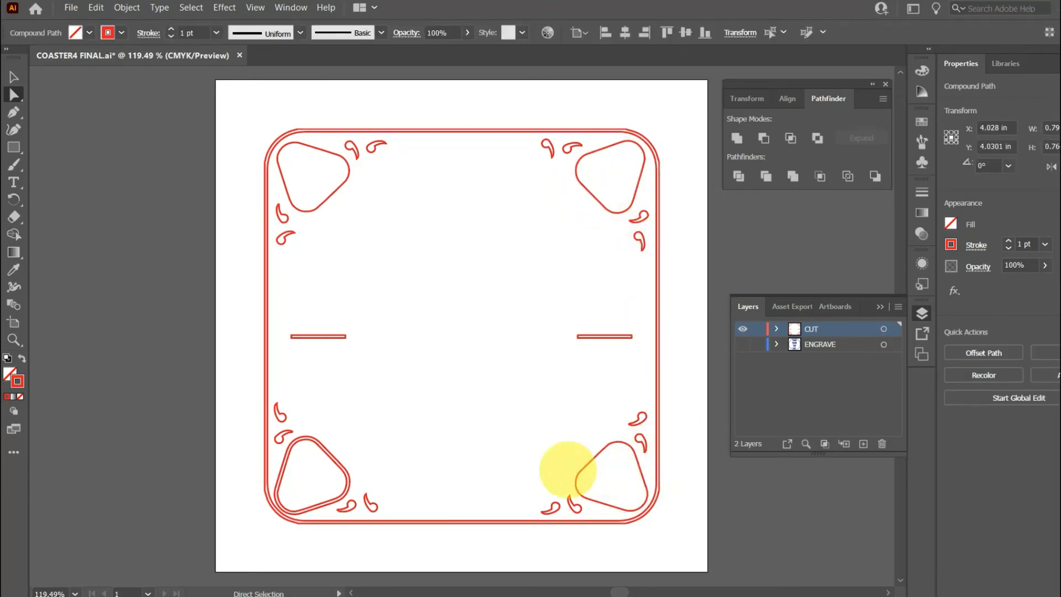
pyautogui.click(346, 464)
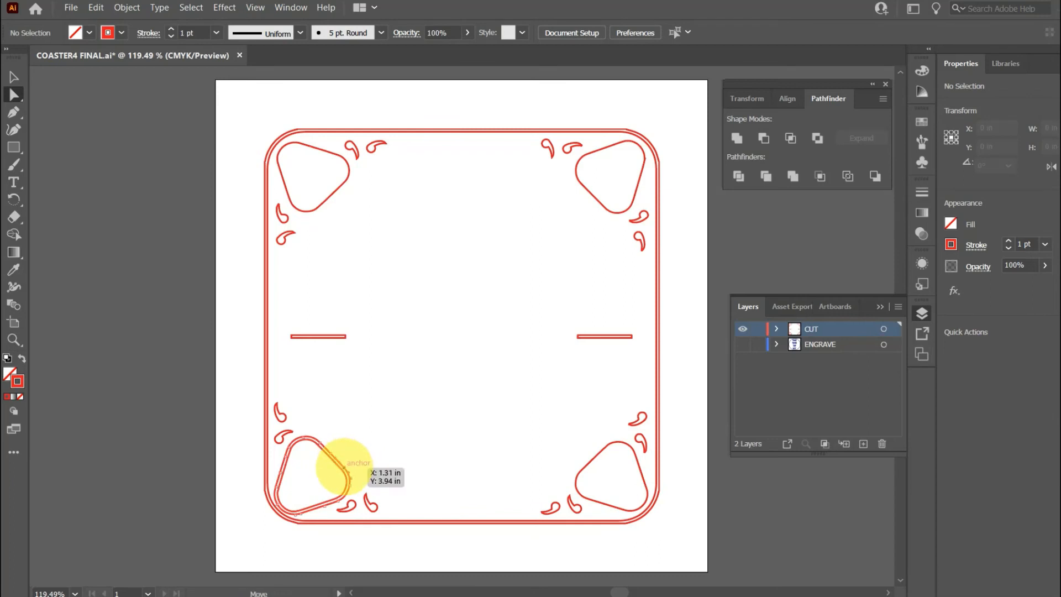
pyautogui.press('Delete')
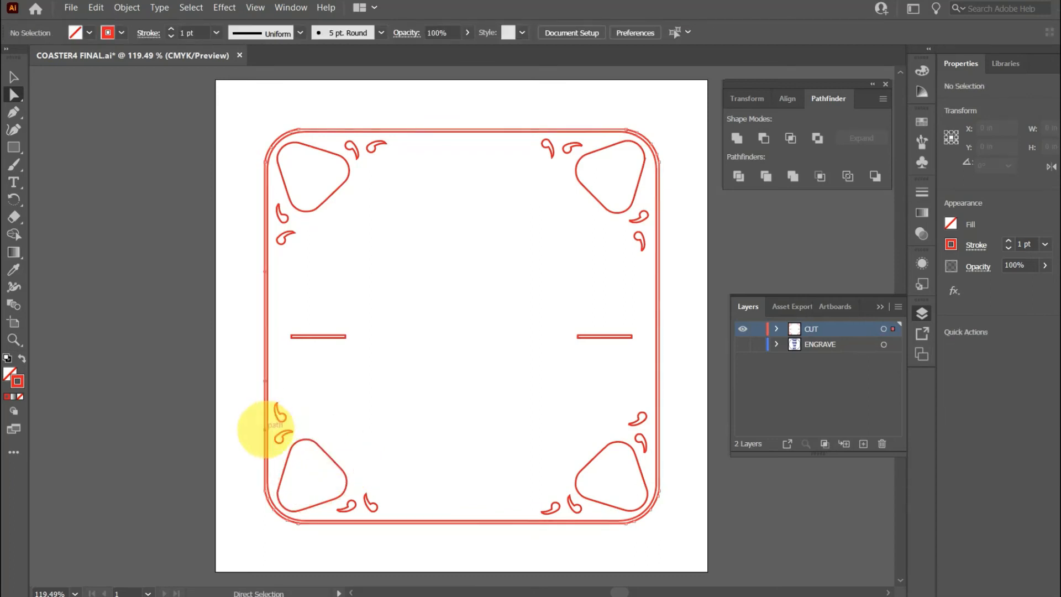
pyautogui.click(266, 426)
pyautogui.press('Delete')
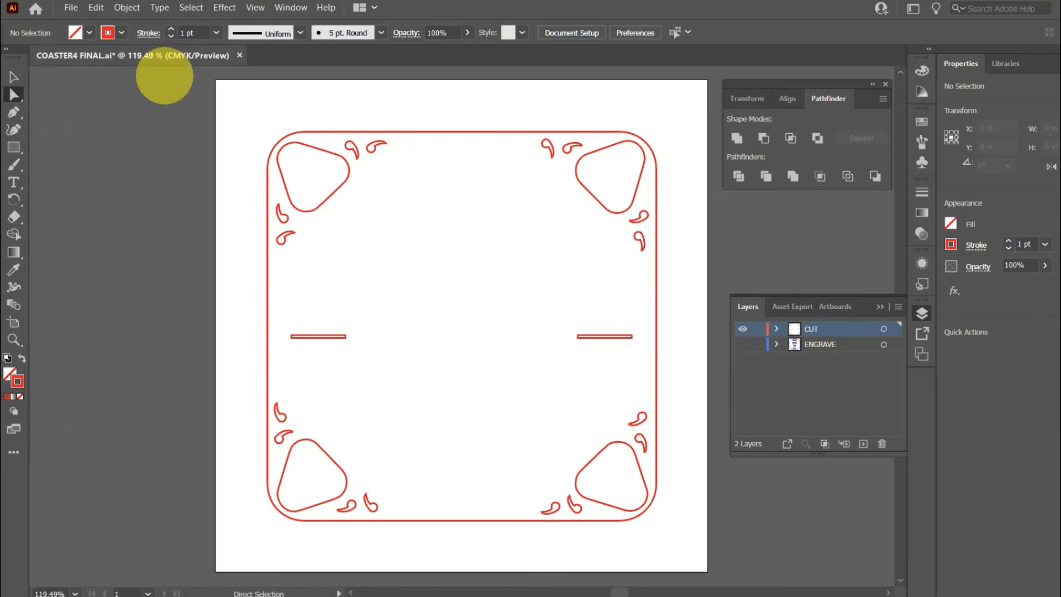
# - Group all the red artwork on the CUT layer and show the ENGRAVE layer again
pyautogui.moveTo(254, 94); pyautogui.dragTo(664, 526)
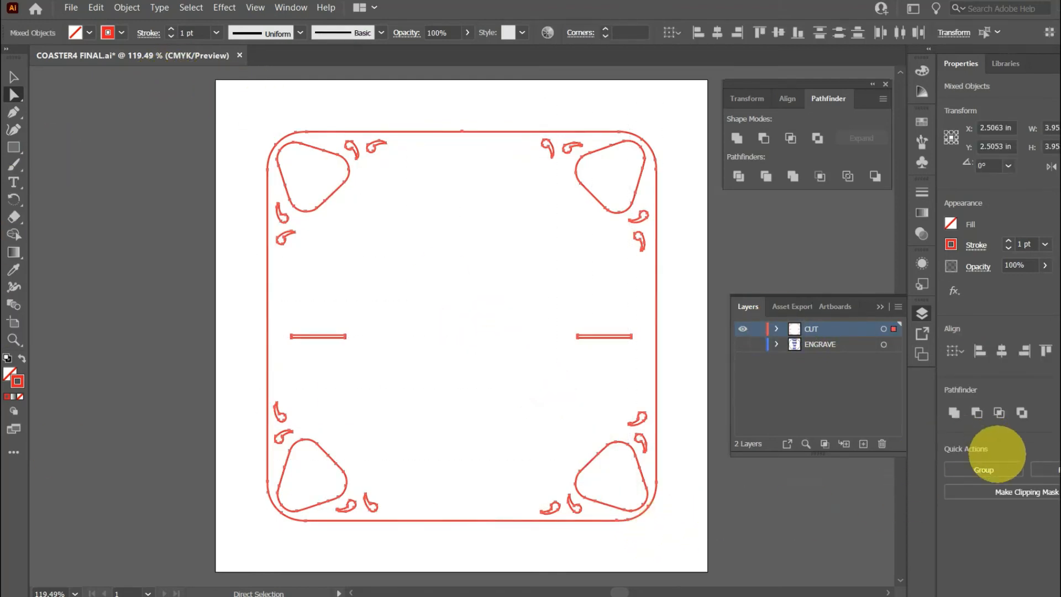
pyautogui.click(988, 469)
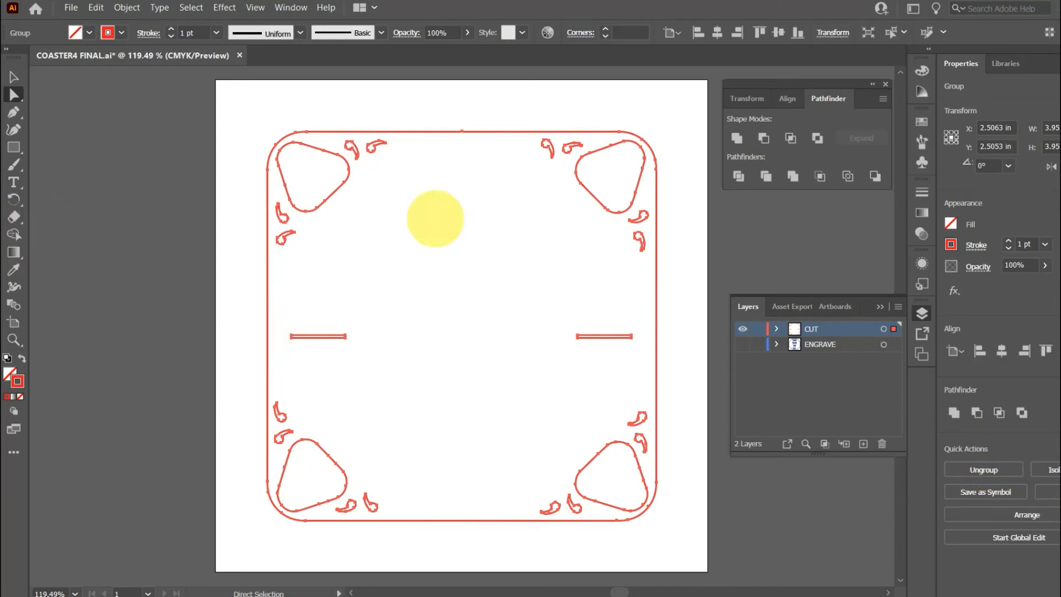
pyautogui.click(743, 344)
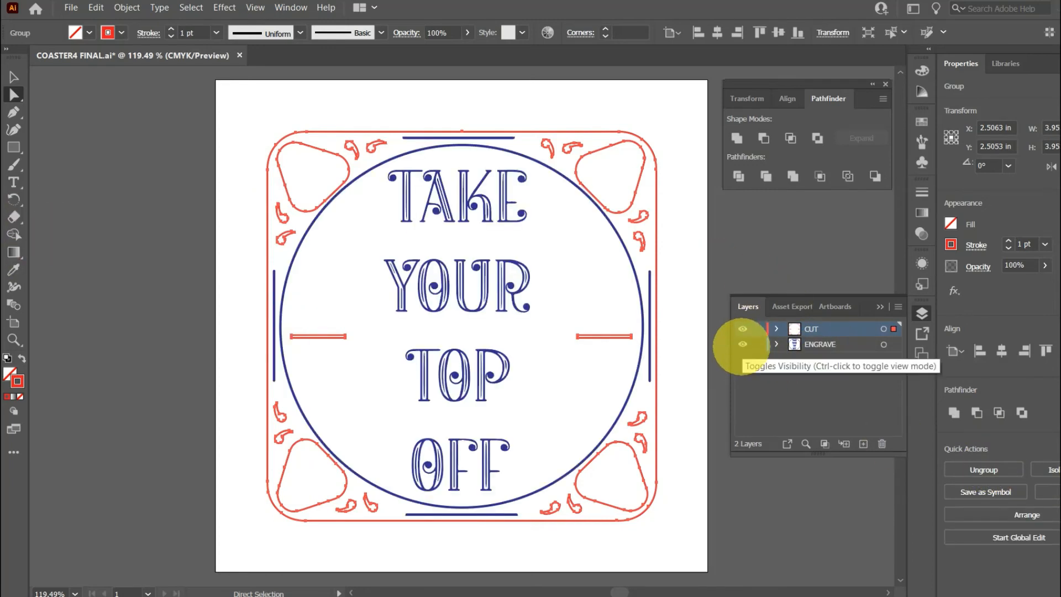
# - Export the design as the SVG file COASTER4 FINAL in the cnc.LASERCUTTER folder, replacing the existing file, with images set to Embed
pyautogui.click(69, 10)
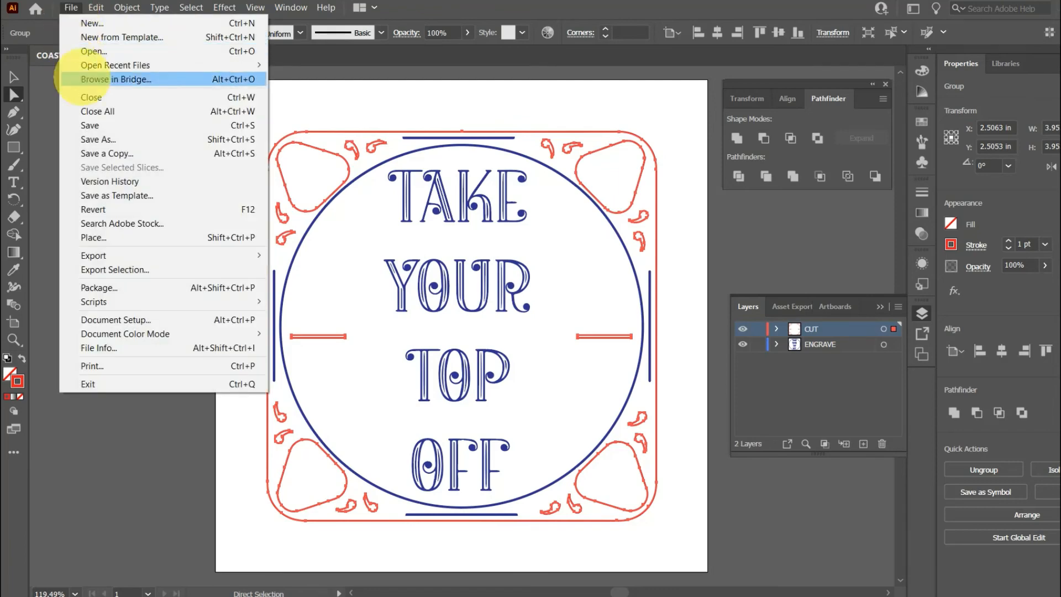
pyautogui.moveTo(254, 256)
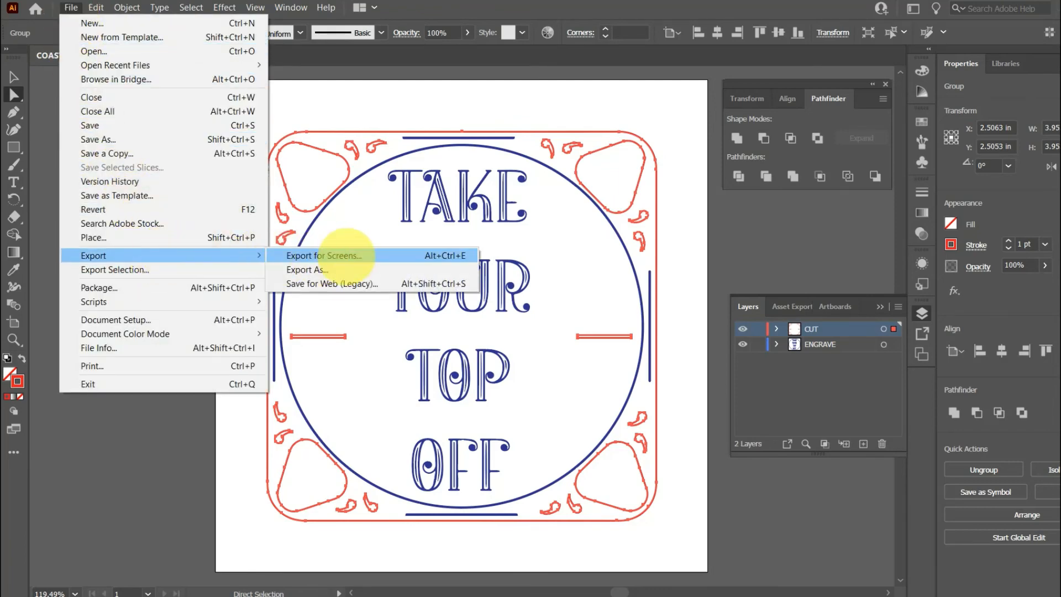
pyautogui.click(310, 268)
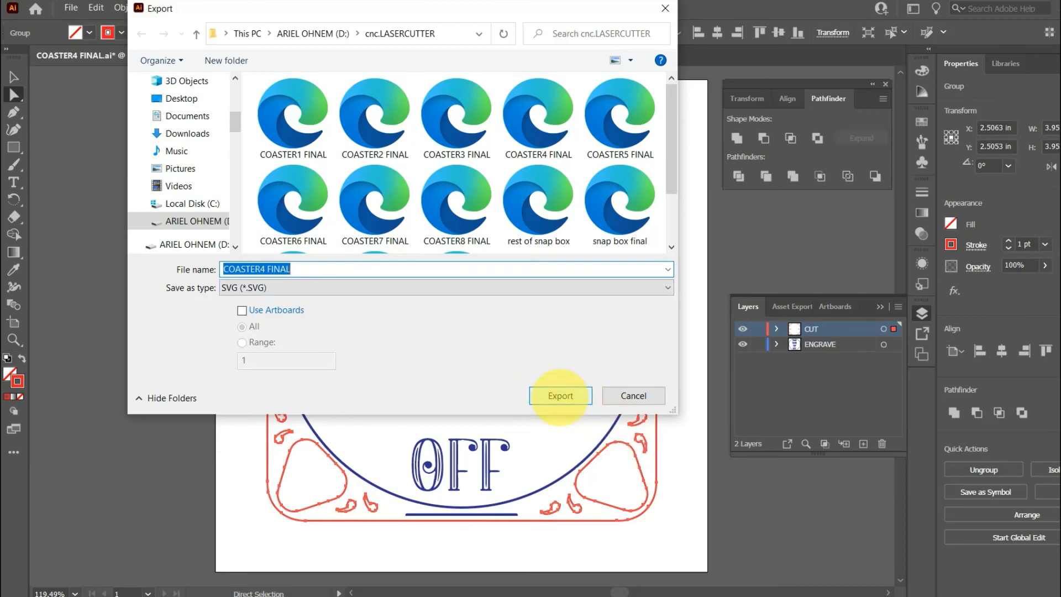
pyautogui.click(560, 395)
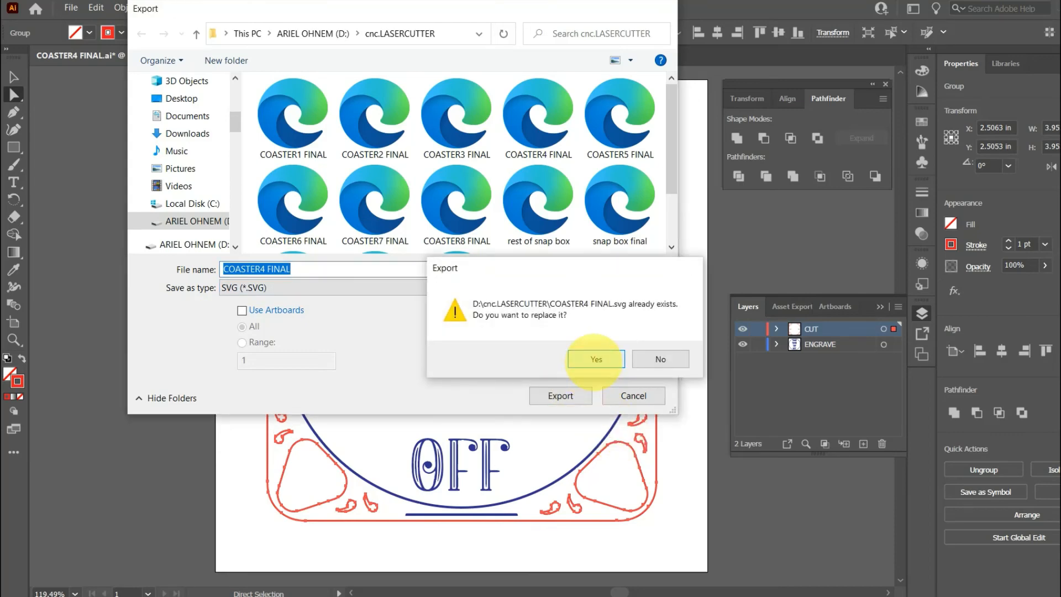
pyautogui.click(596, 358)
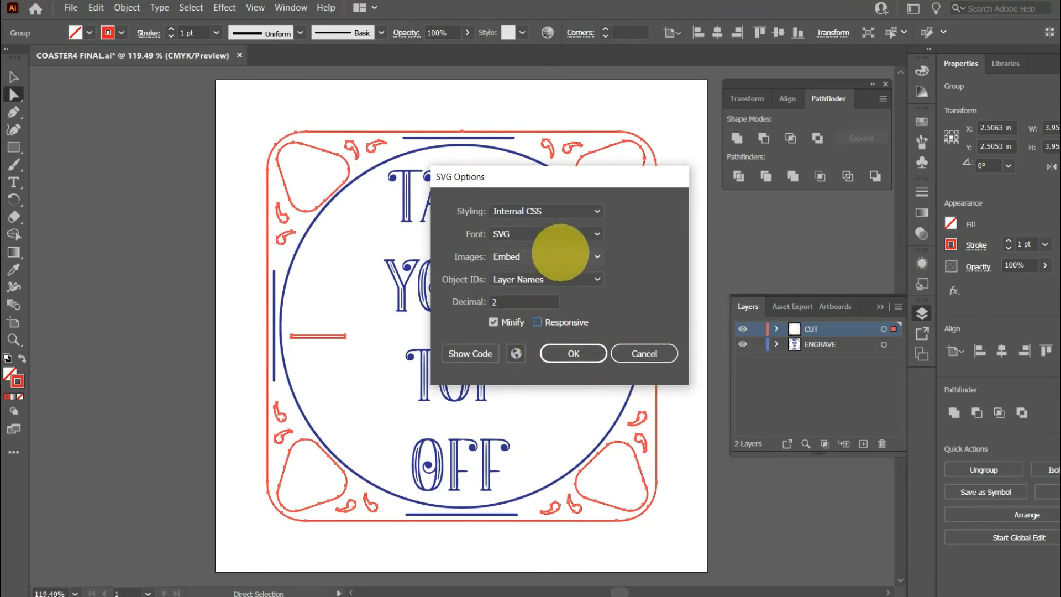
pyautogui.click(565, 256)
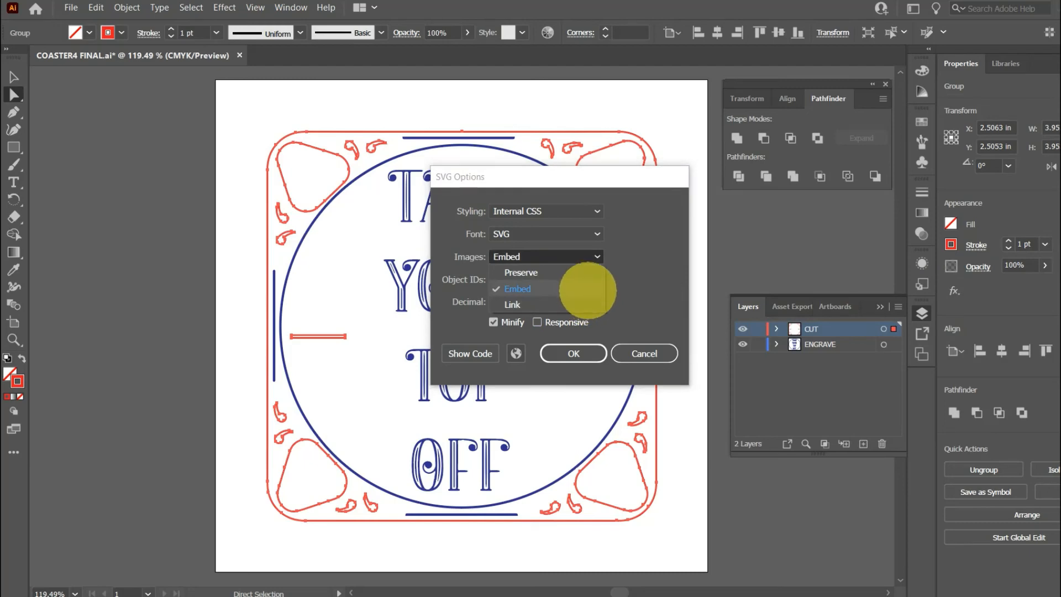
pyautogui.click(587, 290)
pyautogui.click(569, 352)
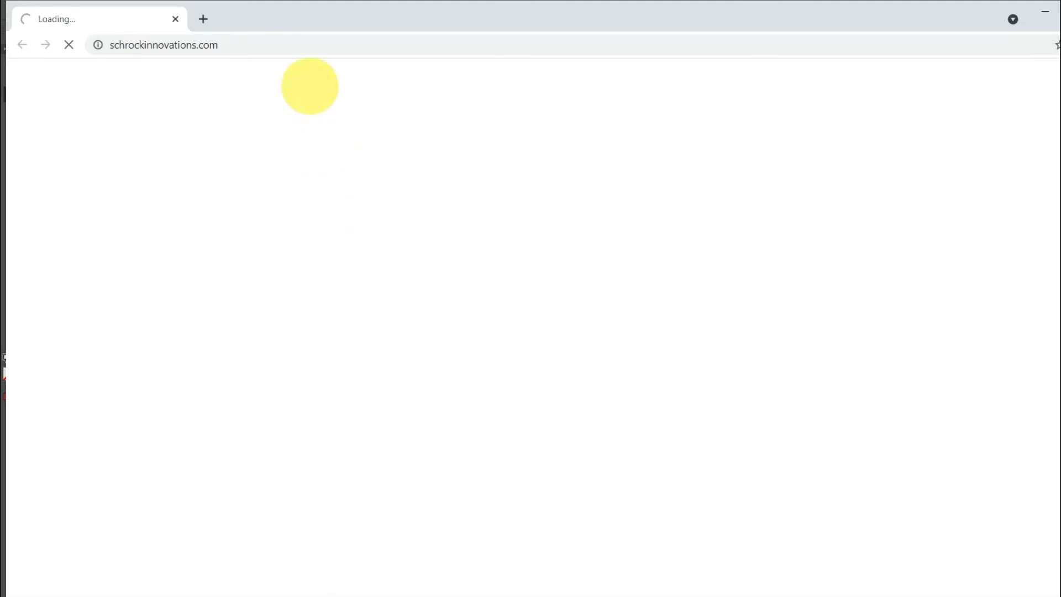
# - Switch to the web browser and open app.glowforge.com
pyautogui.click(322, 45)
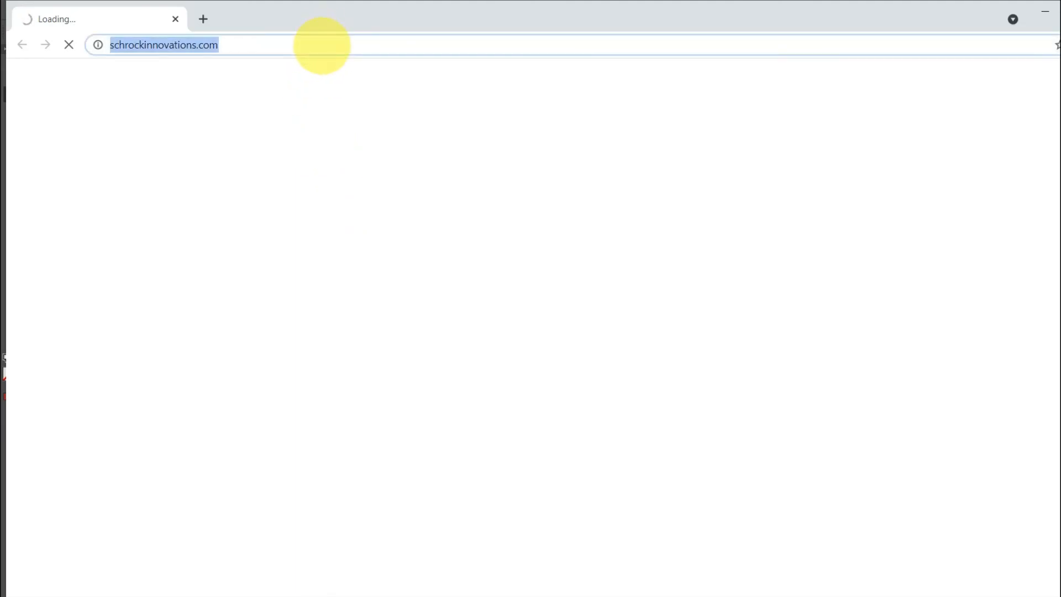
pyautogui.write('app.')
pyautogui.press('End')
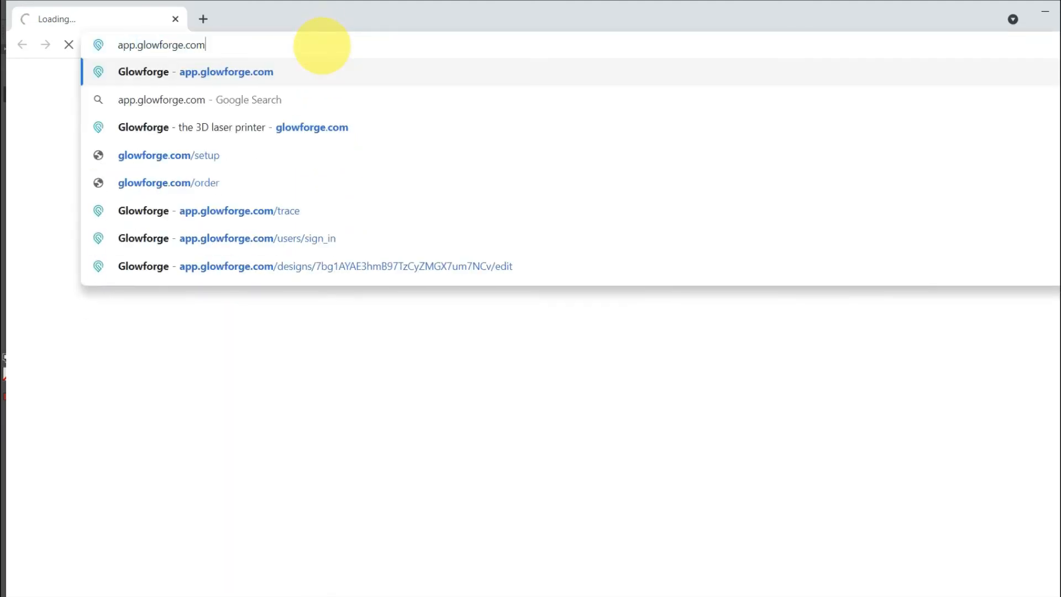
pyautogui.press('Return')
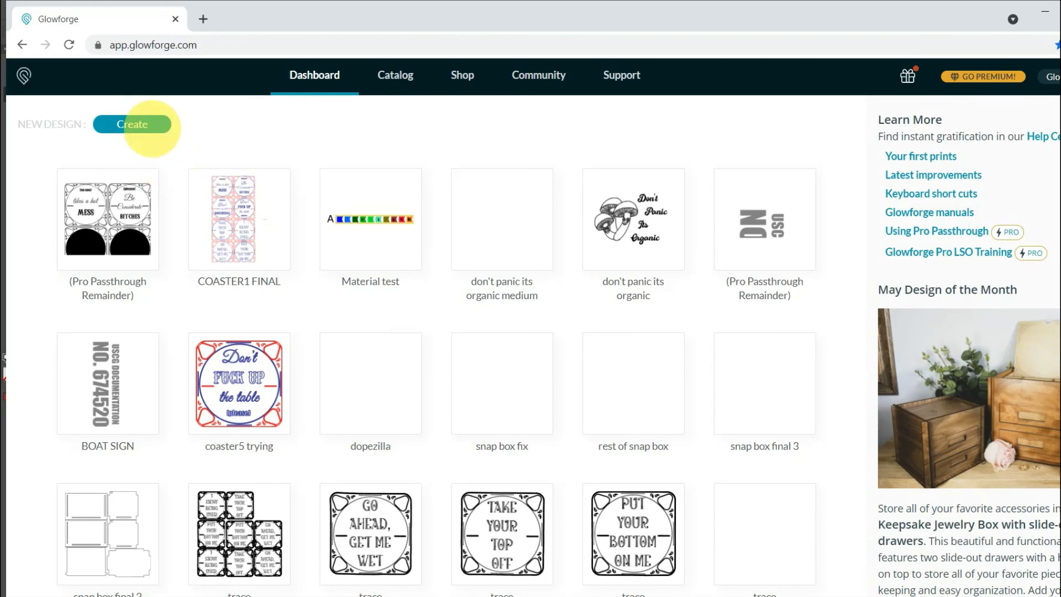
# - Create a new design by uploading the COASTER4 FINAL file from the cnc.LASERCUTTER folder on drive D
pyautogui.click(150, 128)
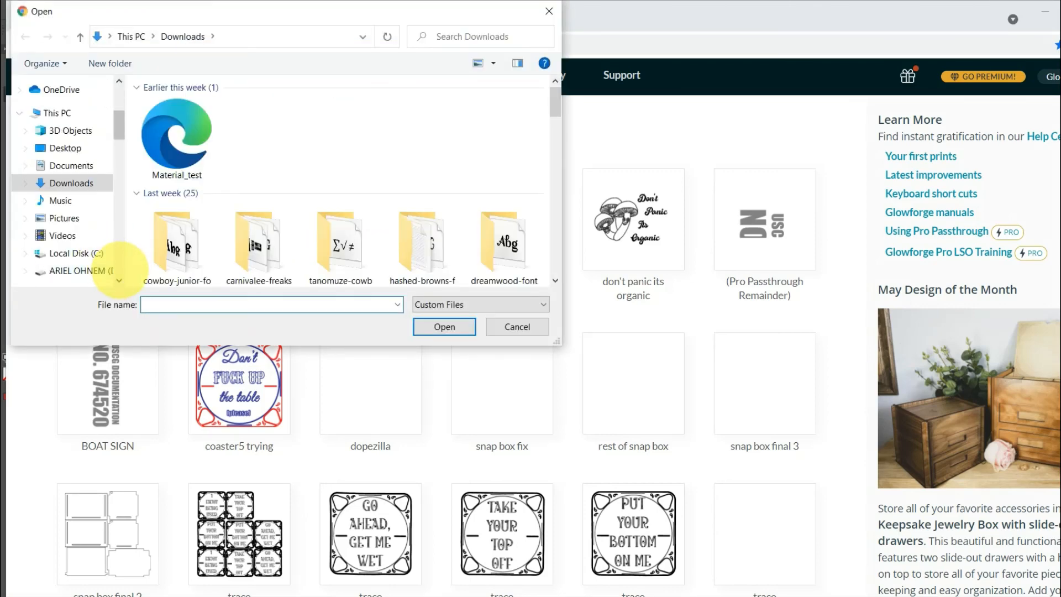
pyautogui.click(83, 270)
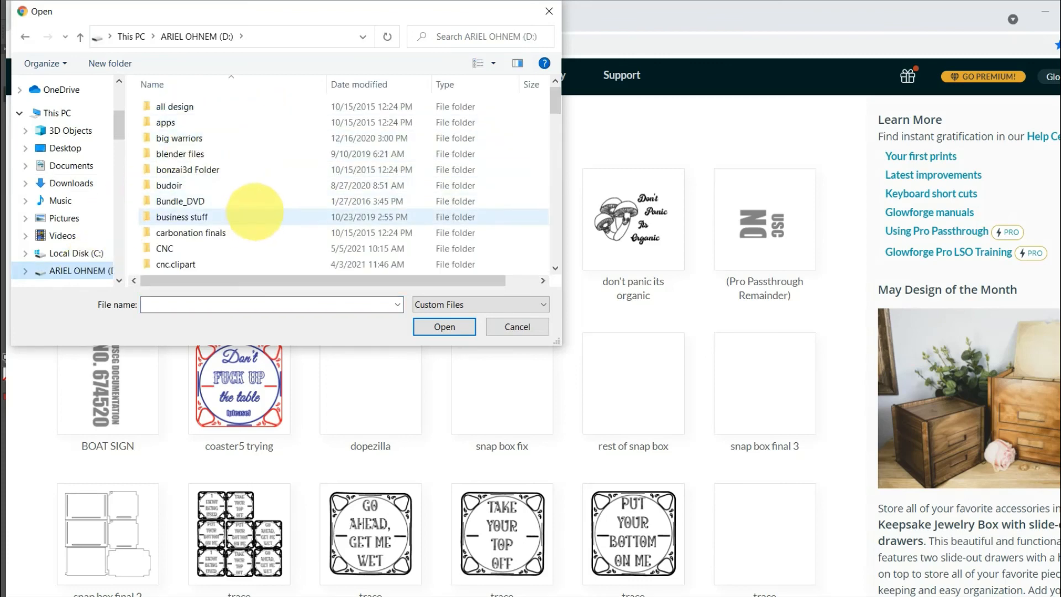
pyautogui.scroll(-3, 255, 262)
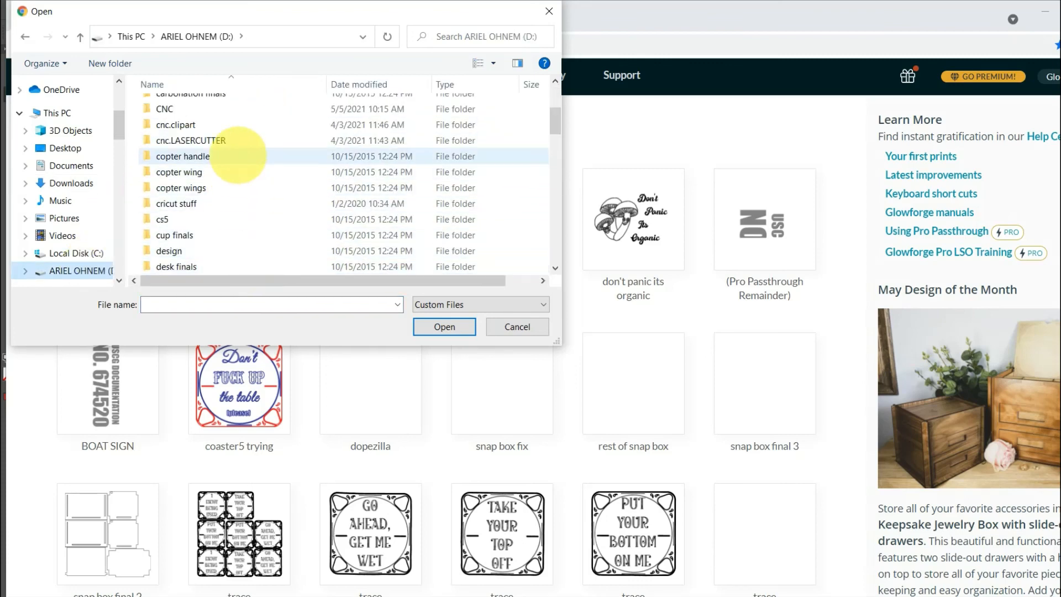
pyautogui.click(240, 140)
pyautogui.doubleClick(240, 140)
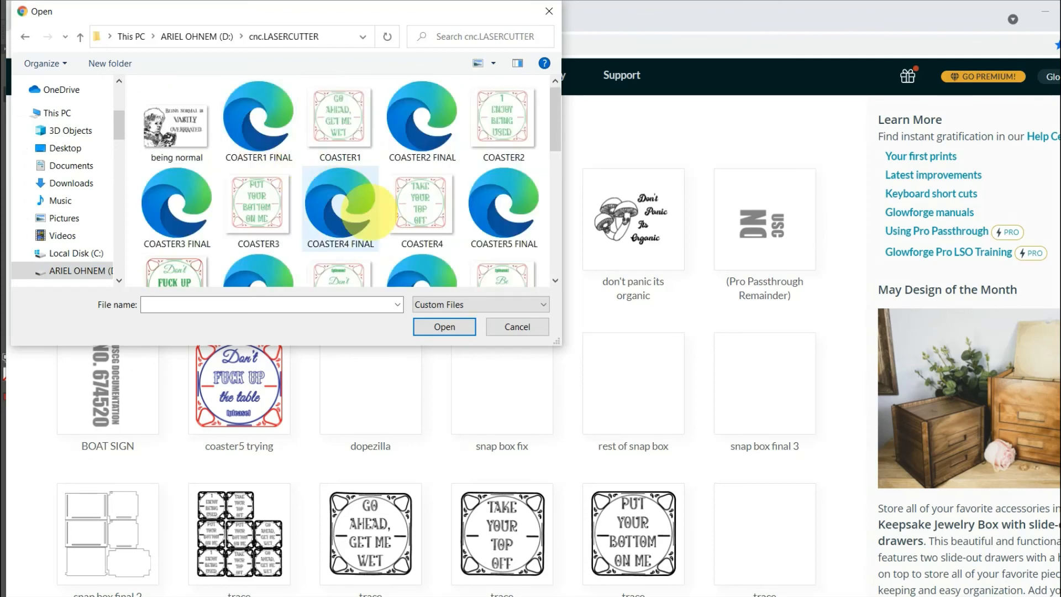
pyautogui.scroll(-1, 497, 216)
pyautogui.click(500, 194)
pyautogui.click(341, 161)
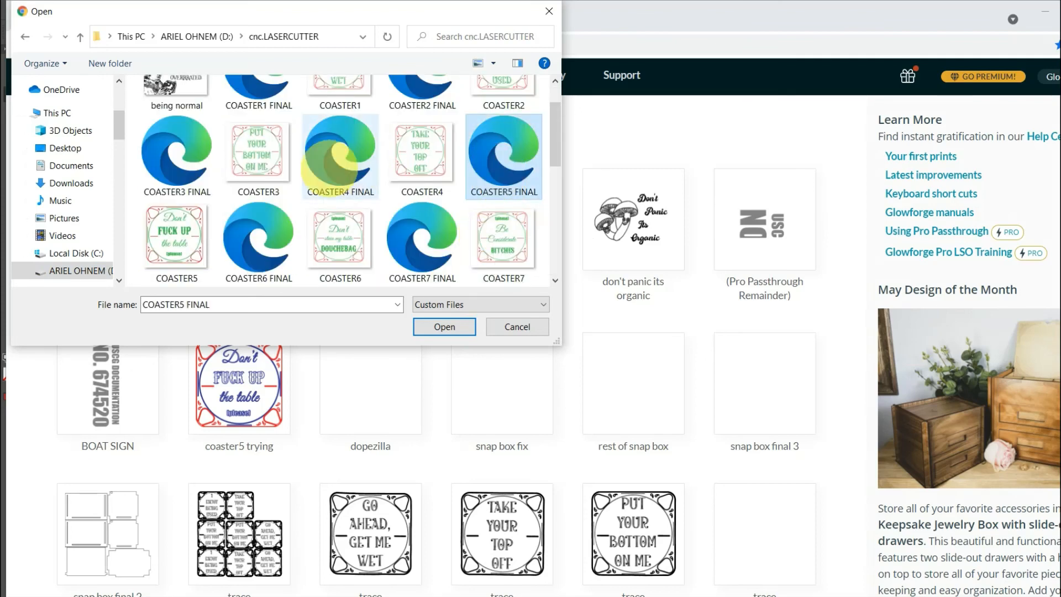
pyautogui.click(471, 327)
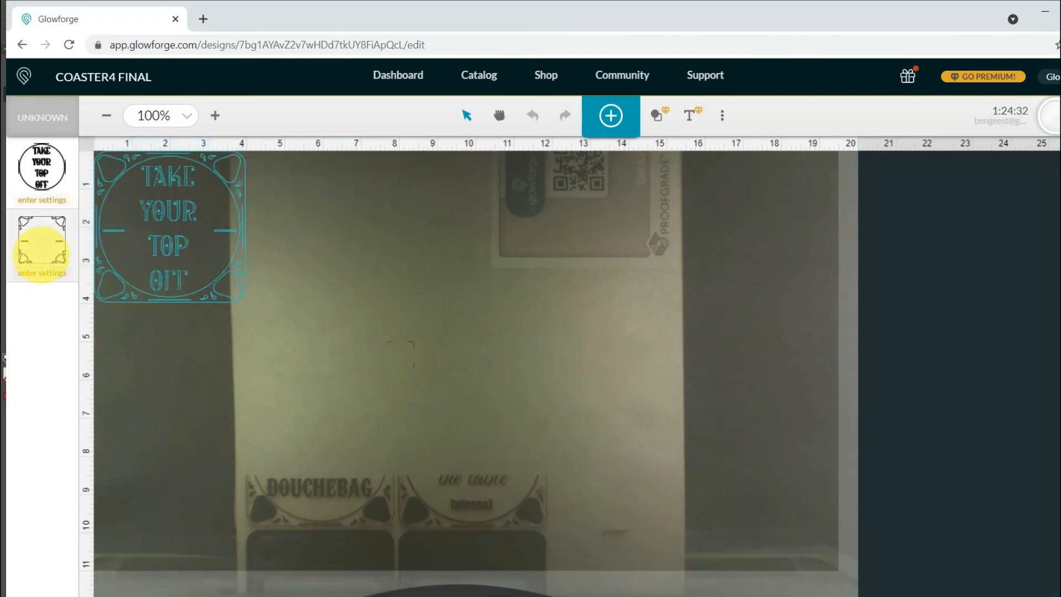
# - Open the laser settings for the border-and-corner artwork and for the "TAKE YOUR TOP OFF" lettering
pyautogui.click(42, 254)
pyautogui.click(44, 161)
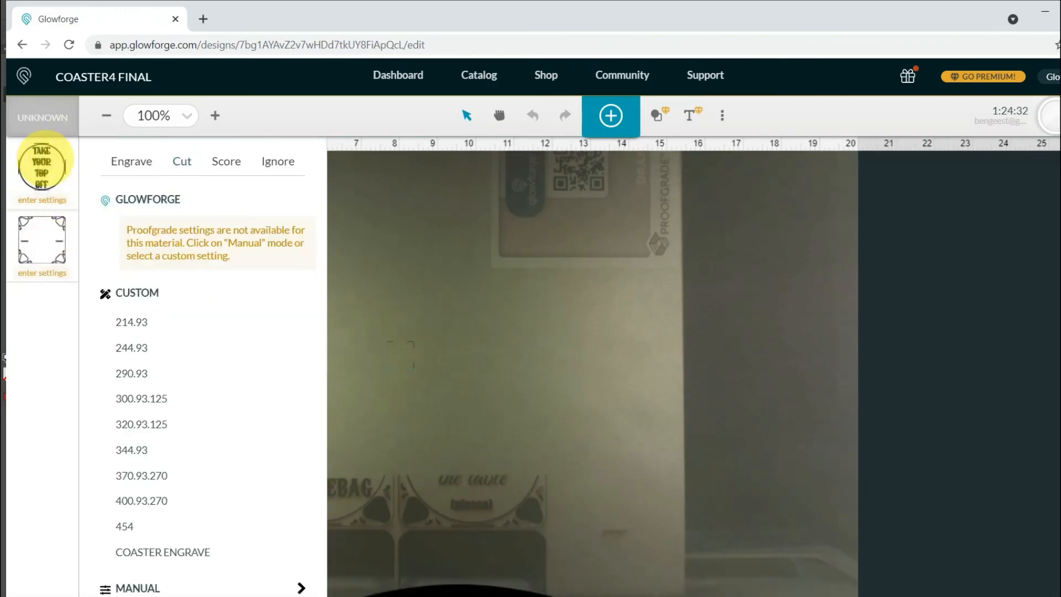